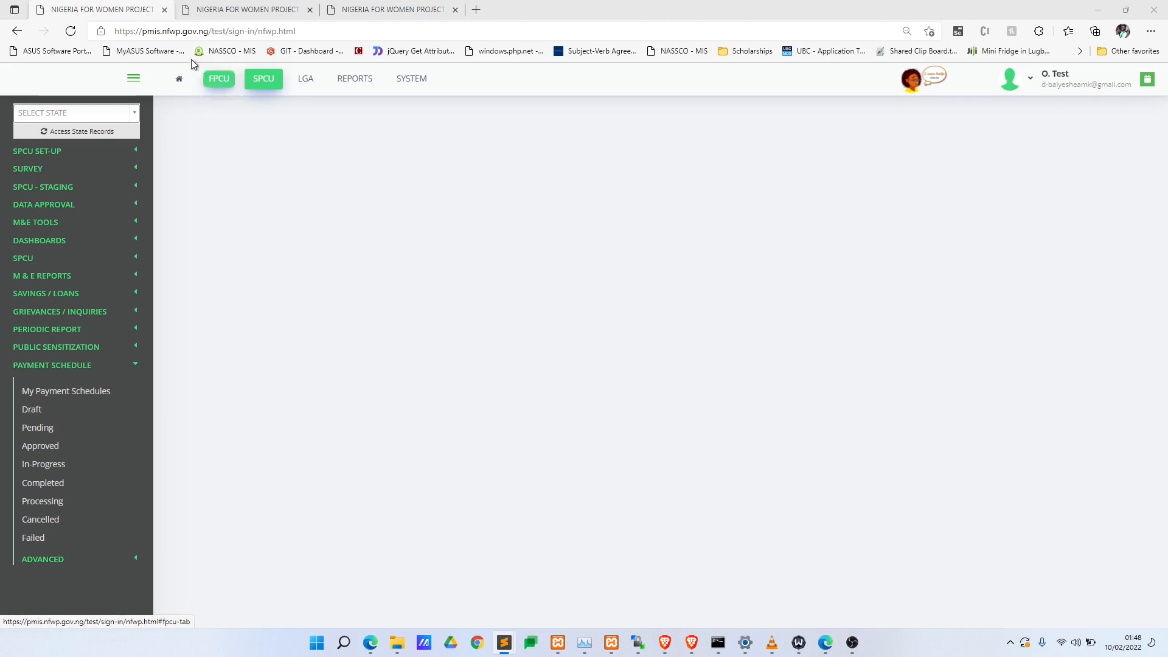
click(191, 4)
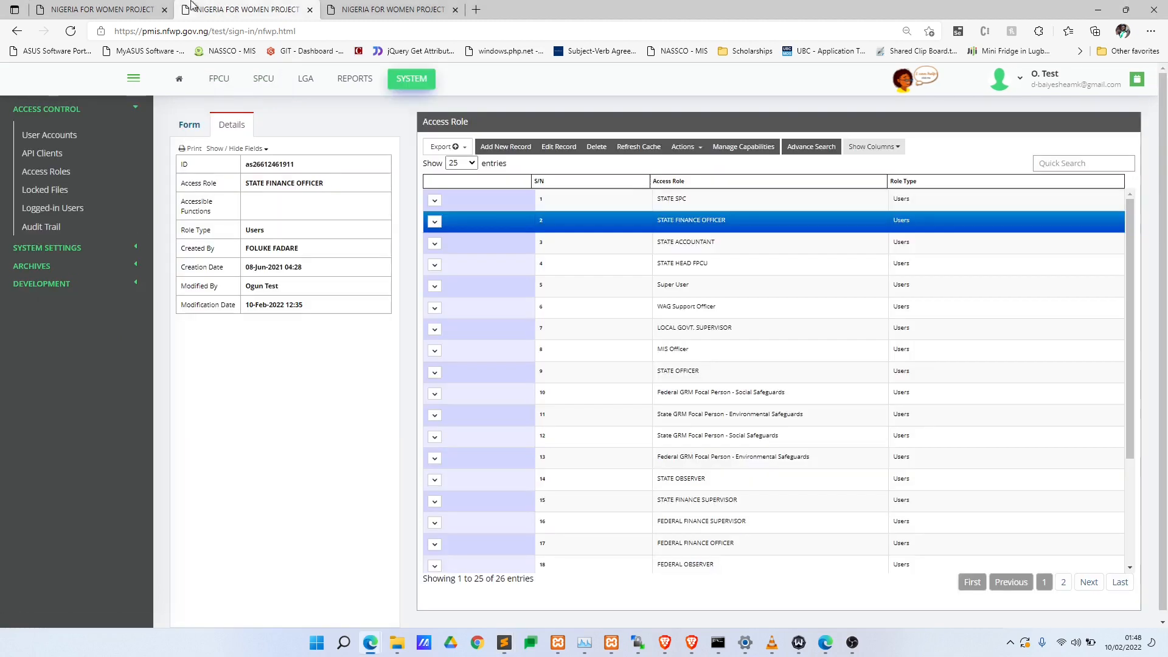
click(89, 4)
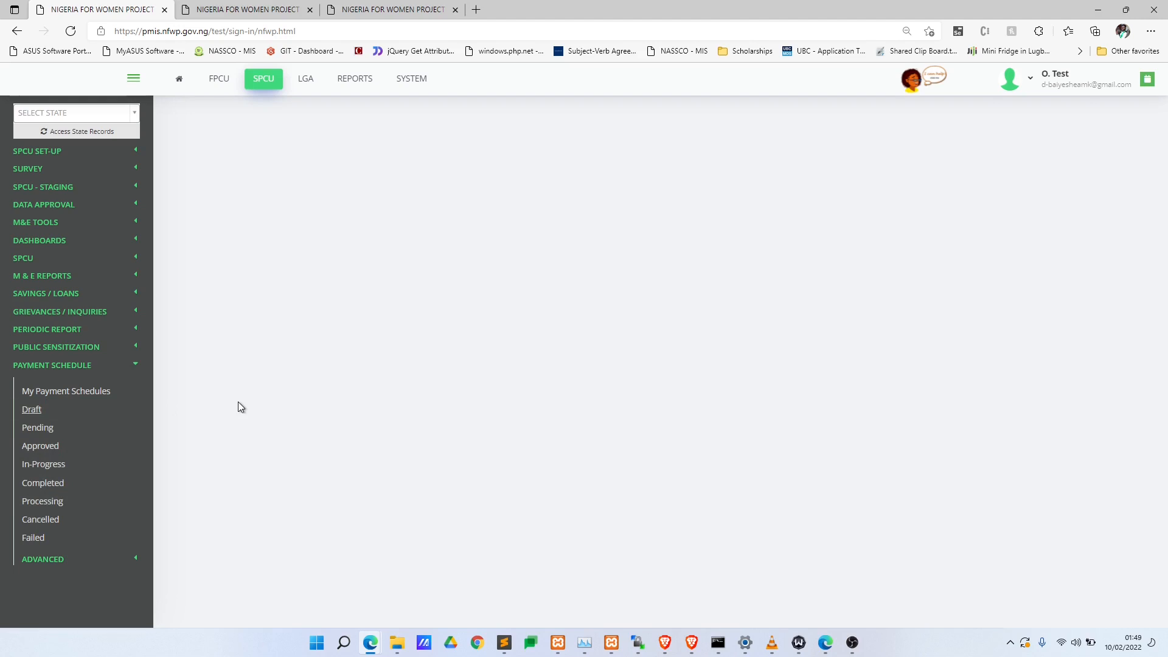
click(234, 10)
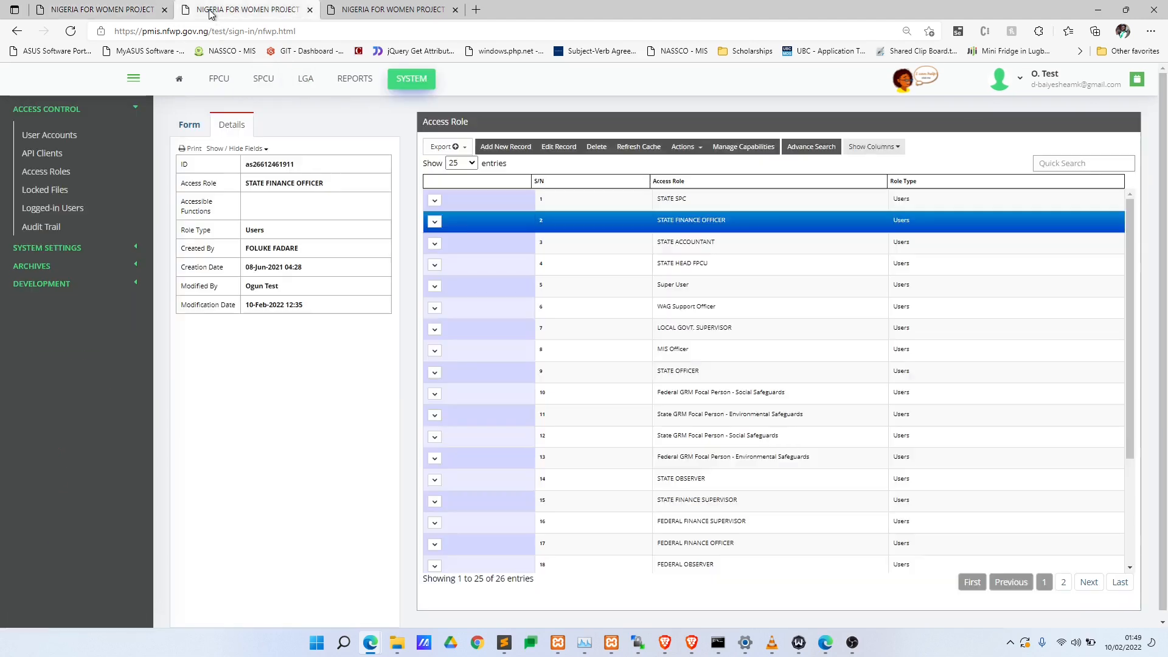
click(134, 5)
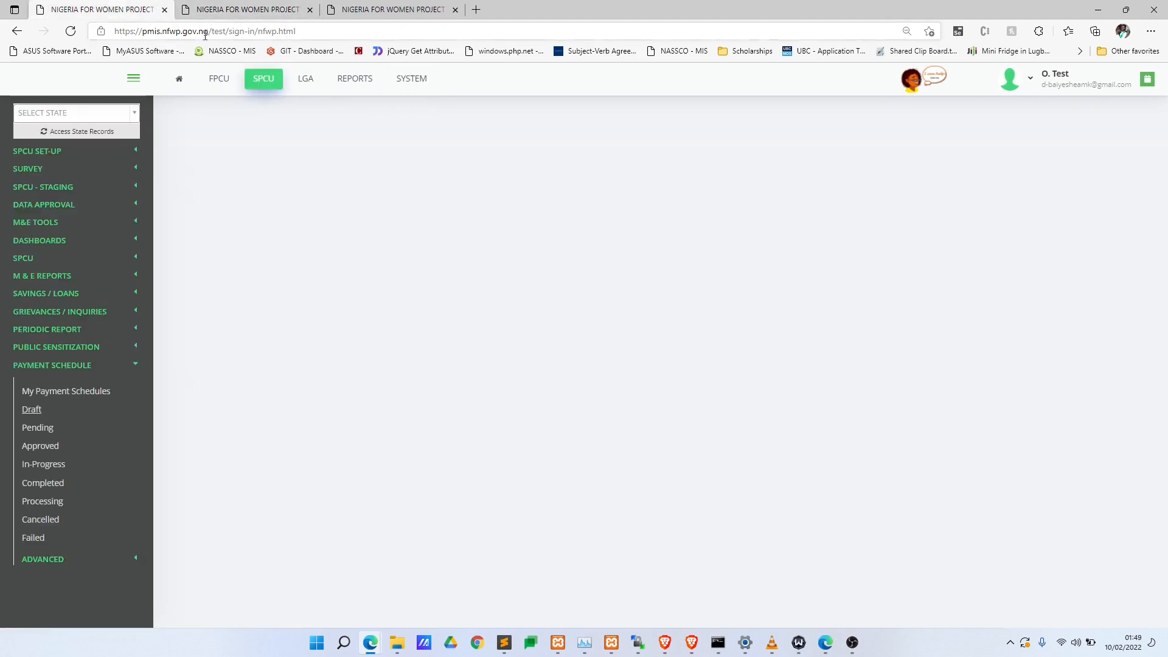
click(259, 91)
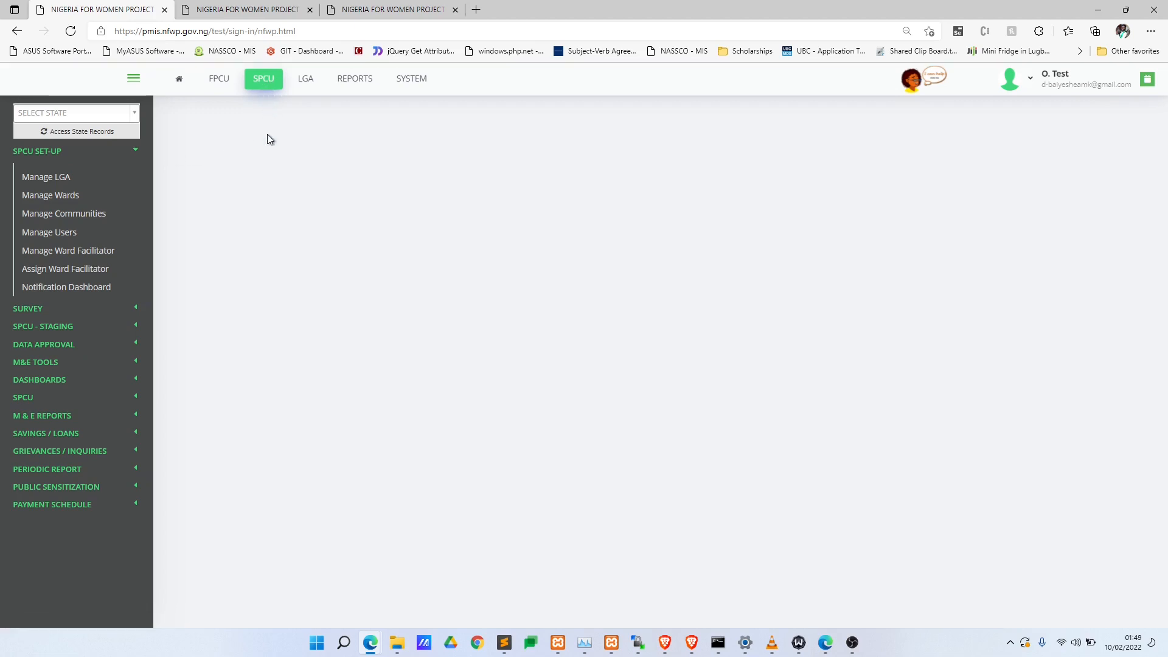
- Open the access roles list and examine the STATE SPC, STATE FINANCE OFFICER, STATE ACCOUNTANT and STATE HEAD FPCU roles
click(259, 8)
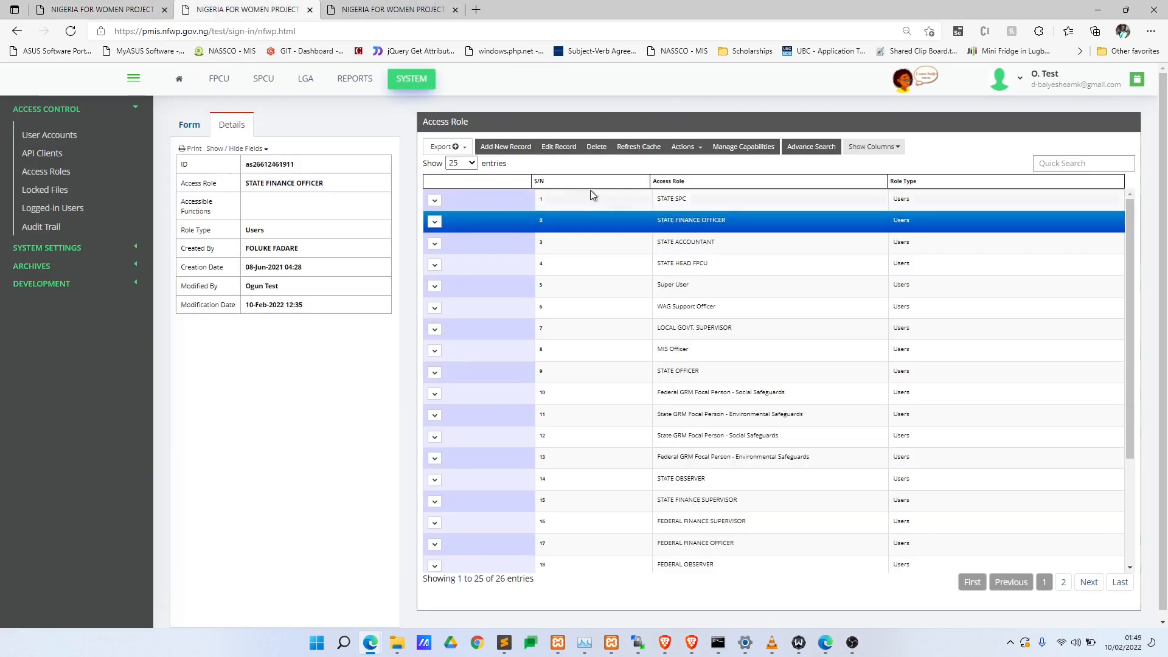
click(91, 171)
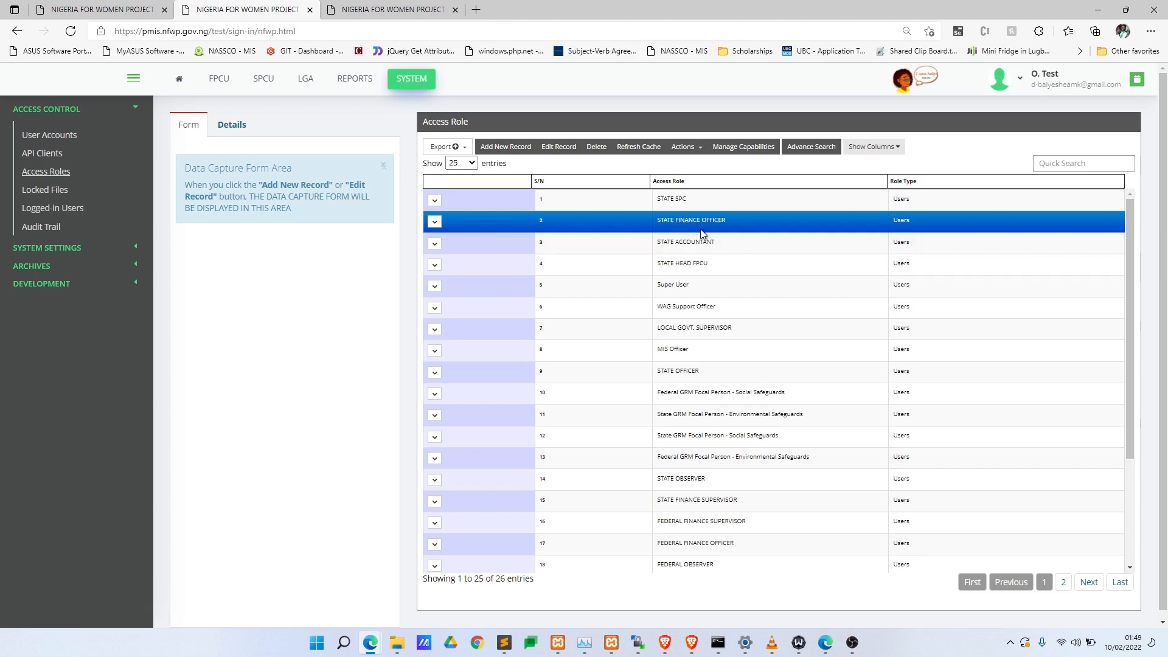
click(749, 243)
click(749, 243)
click(678, 265)
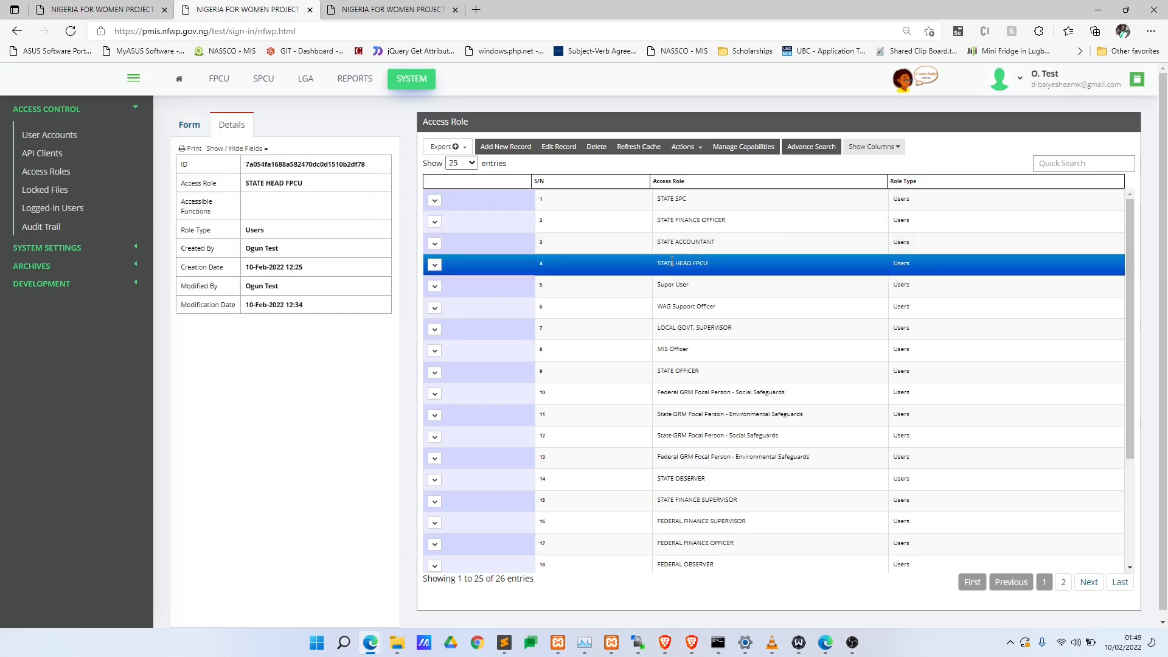
click(685, 205)
click(685, 207)
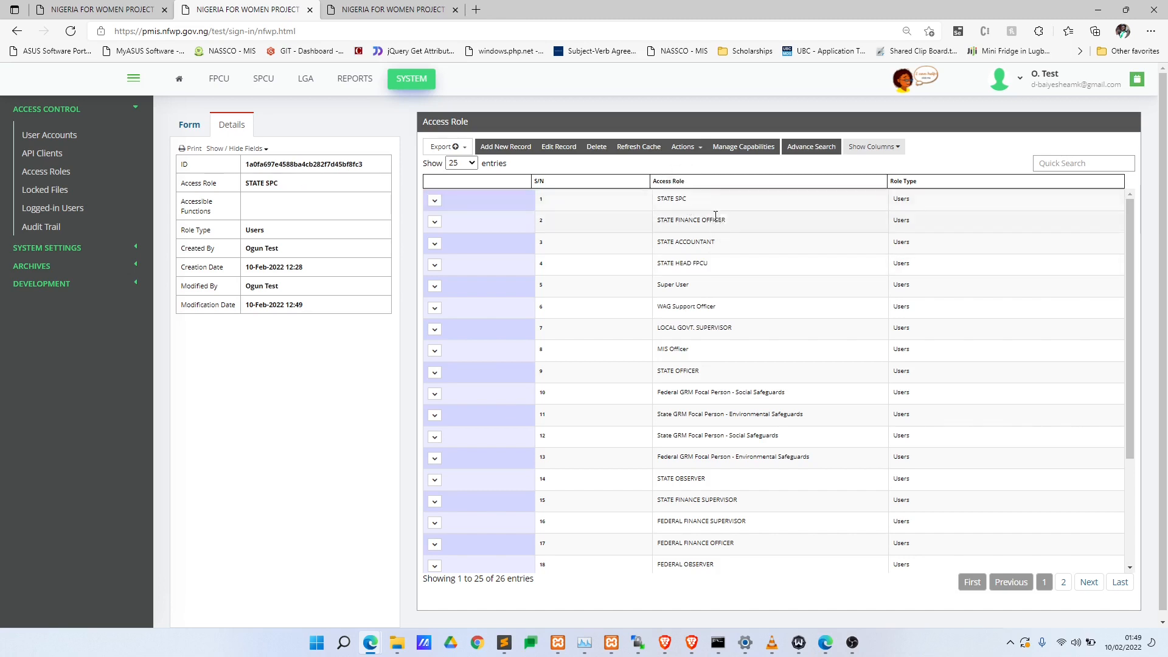
click(715, 217)
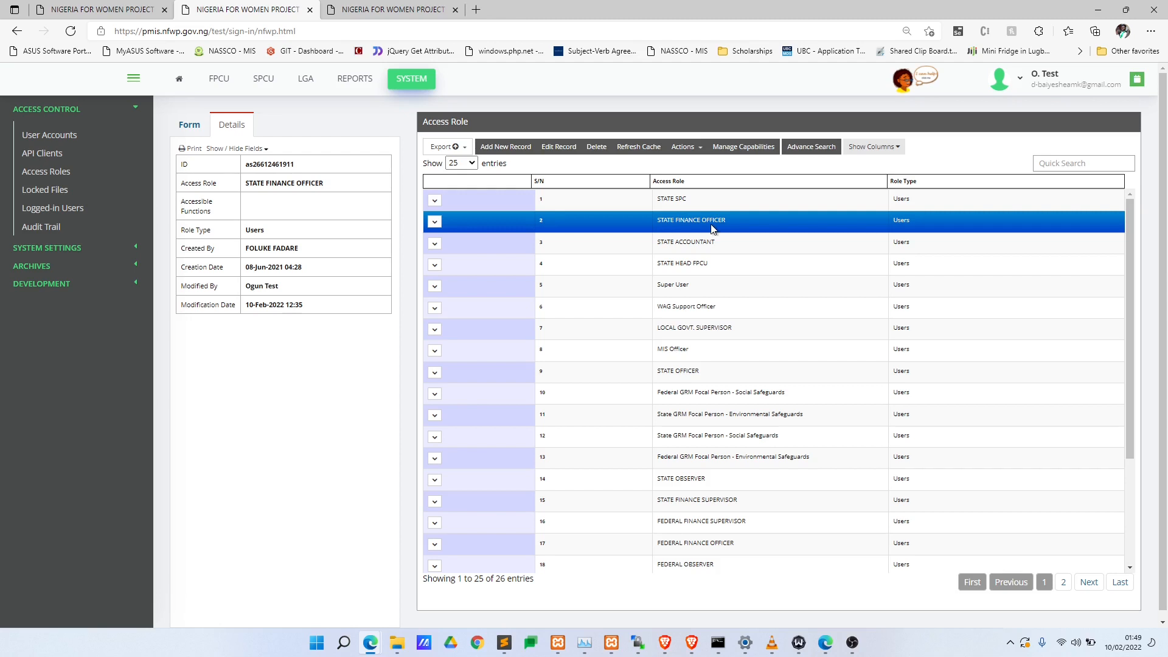
drag(729, 246, 662, 245)
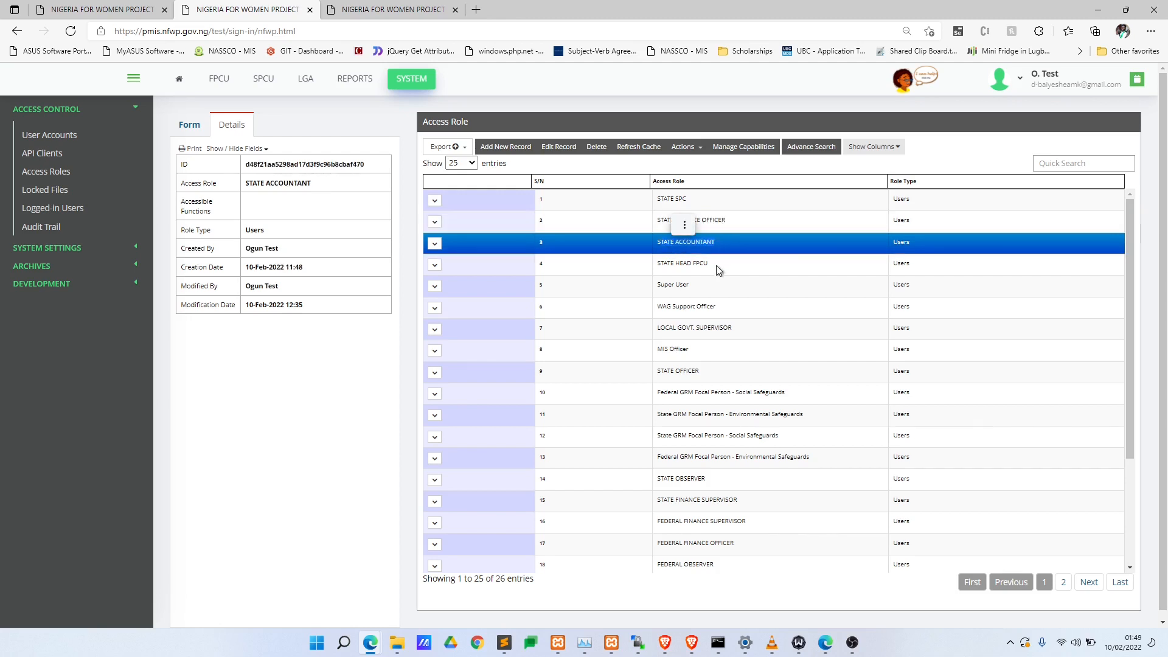
drag(738, 269, 690, 272)
click(663, 271)
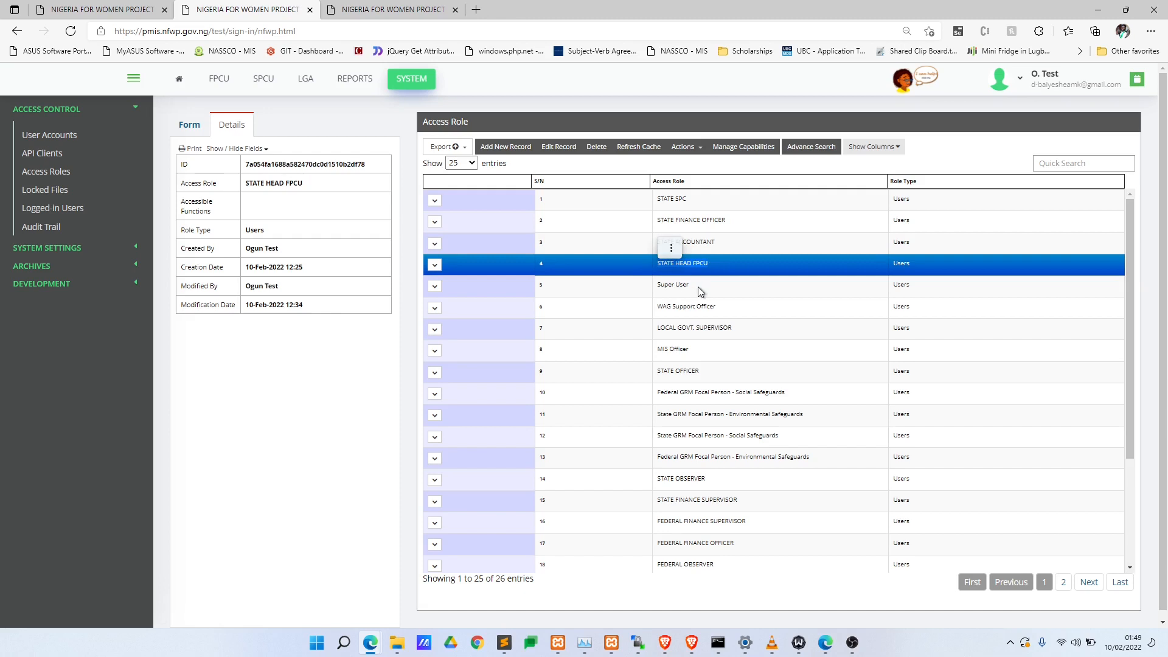
click(710, 198)
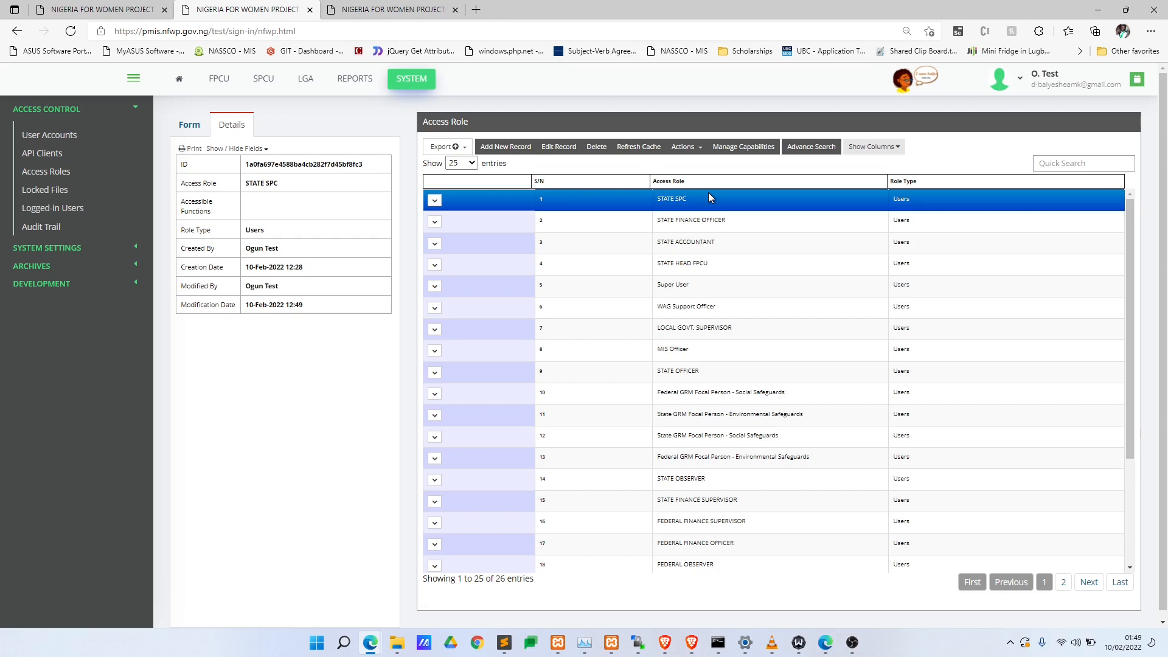
click(704, 223)
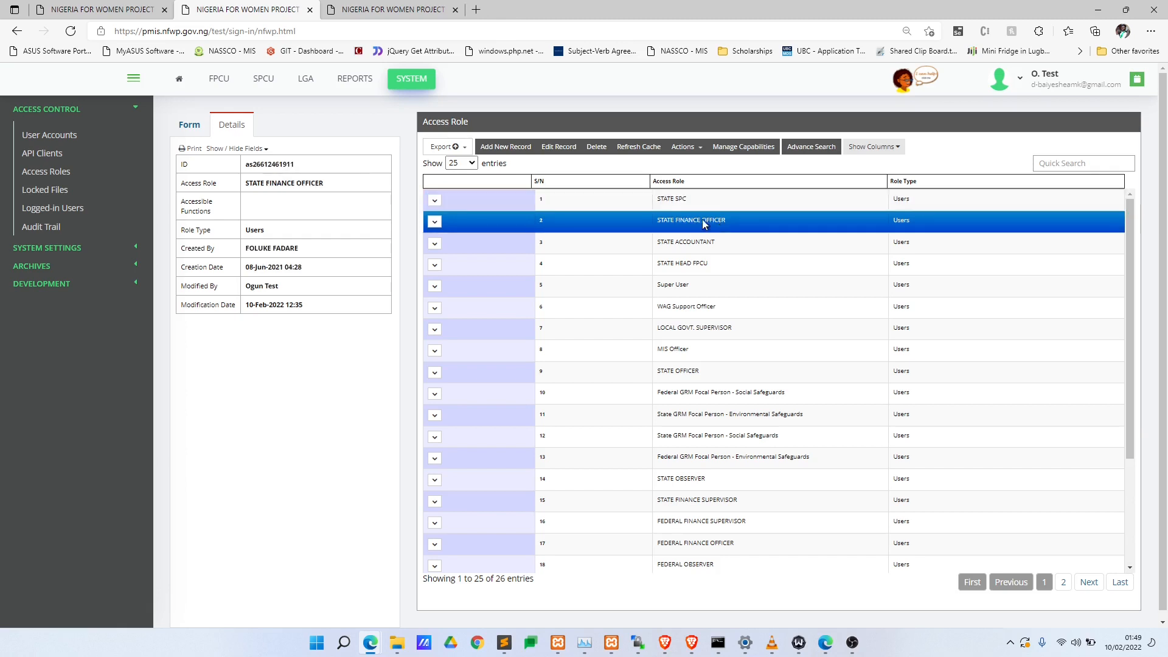
- Open the user accounts and view the details of the first account with the STATE FINANCE OFFICER role
click(115, 143)
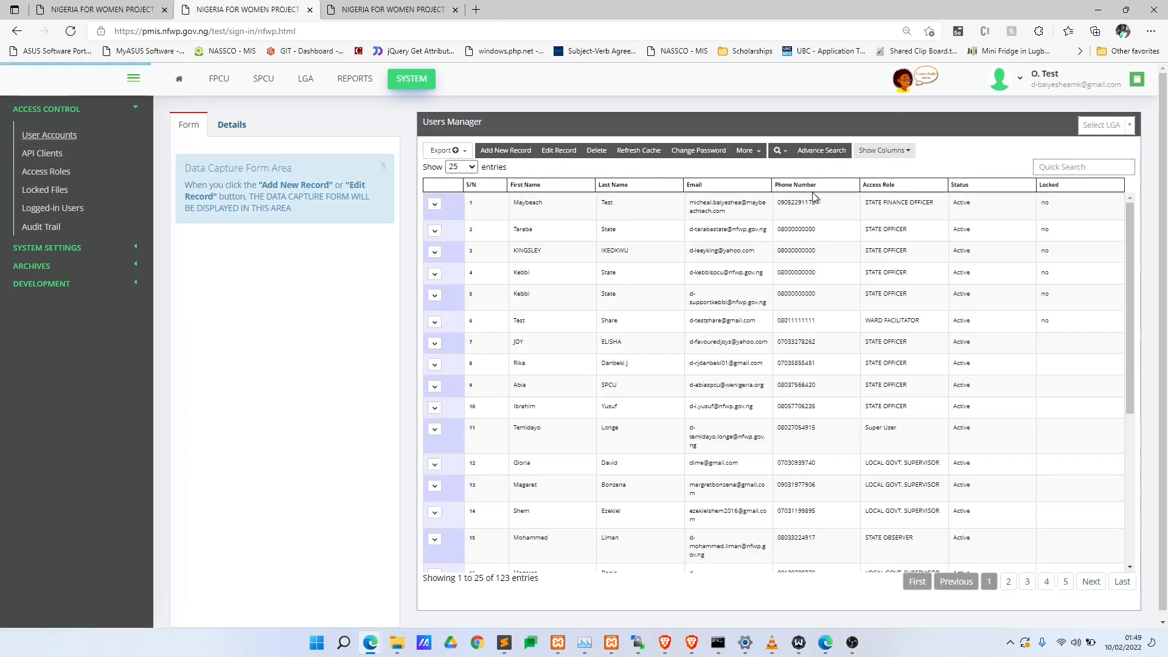
drag(940, 204, 858, 206)
click(858, 206)
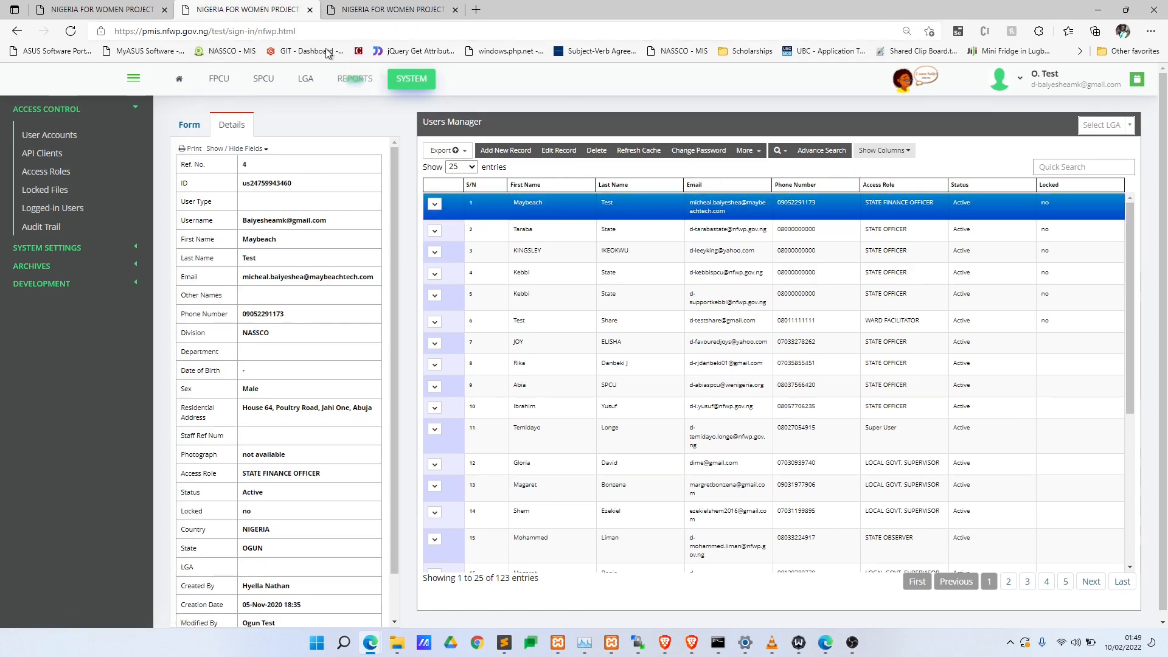
- Switch to the private browser window's login page and sign in with the state finance officer's email and account password
key(alt+Tab)
key(alt+Tab)
key(alt+Tab)
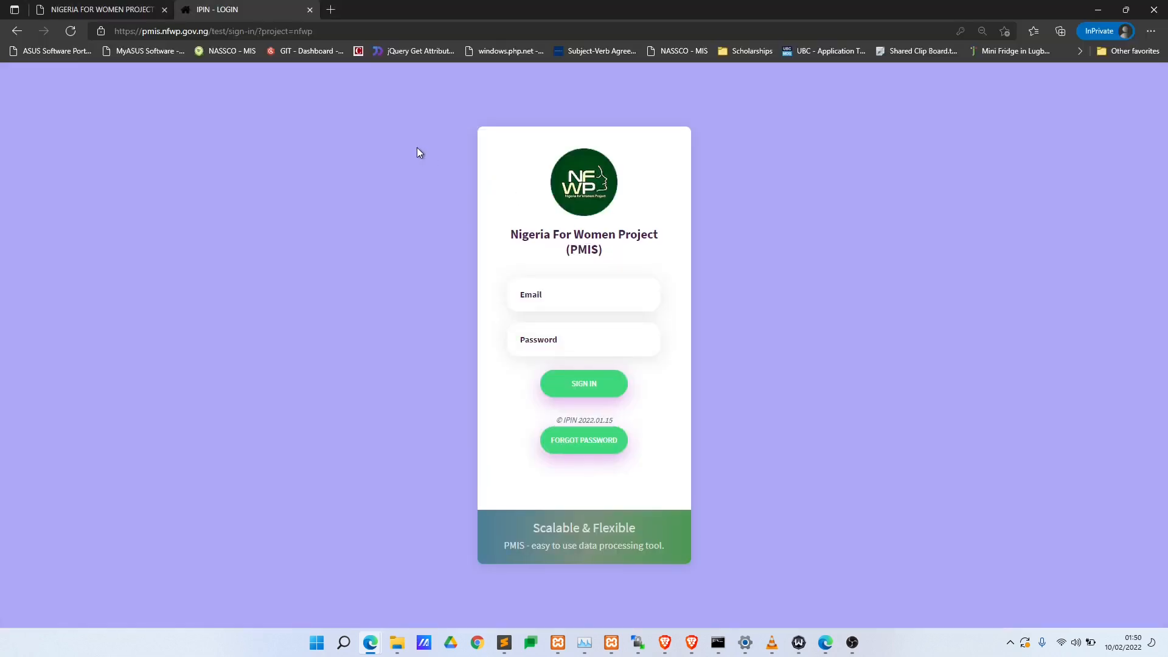
click(595, 293)
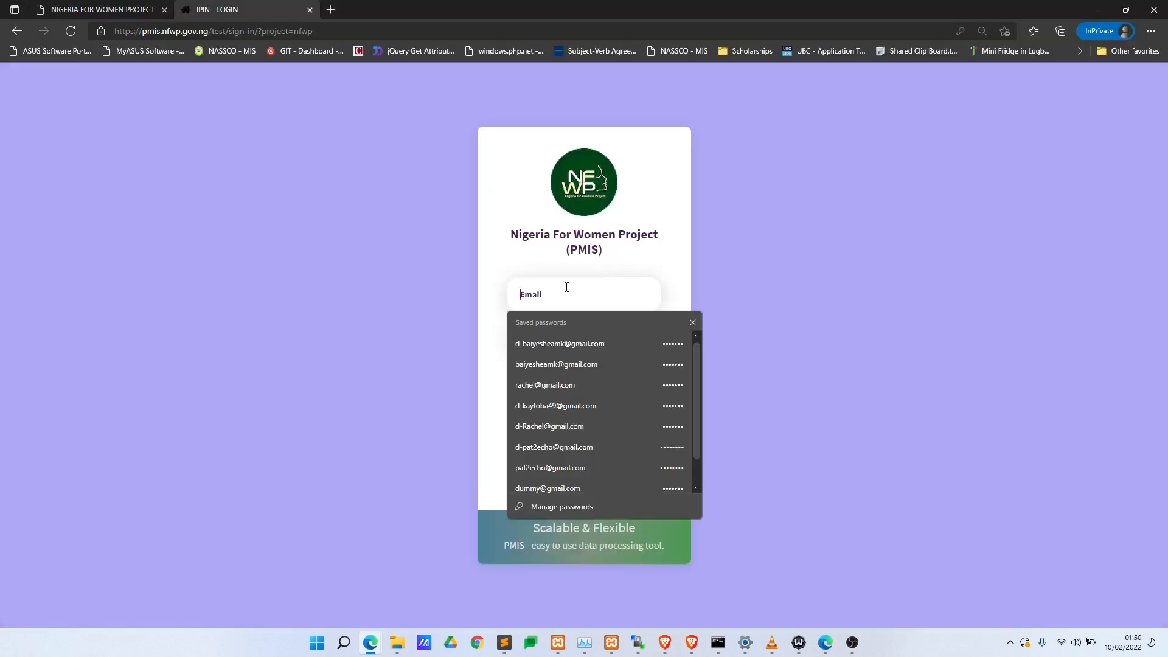
key(ctrl+v)
key(Tab)
text(•••)
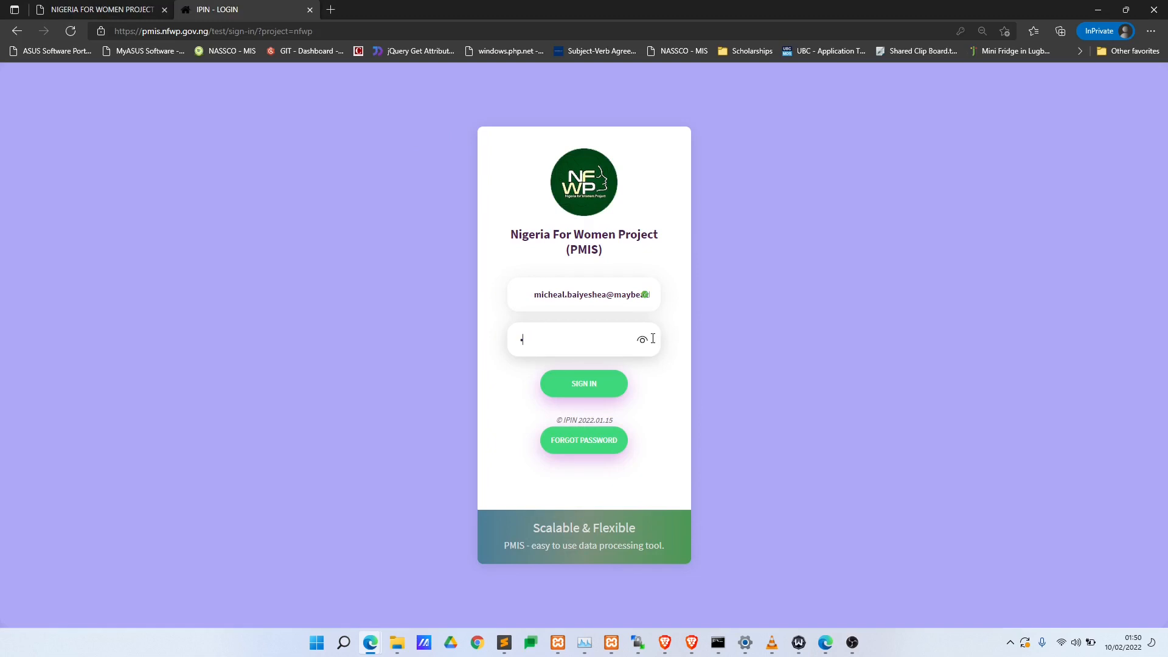
key(BackSpace)
key(BackSpace)
key(BackSpace)
text(•••••••)
key(Return)
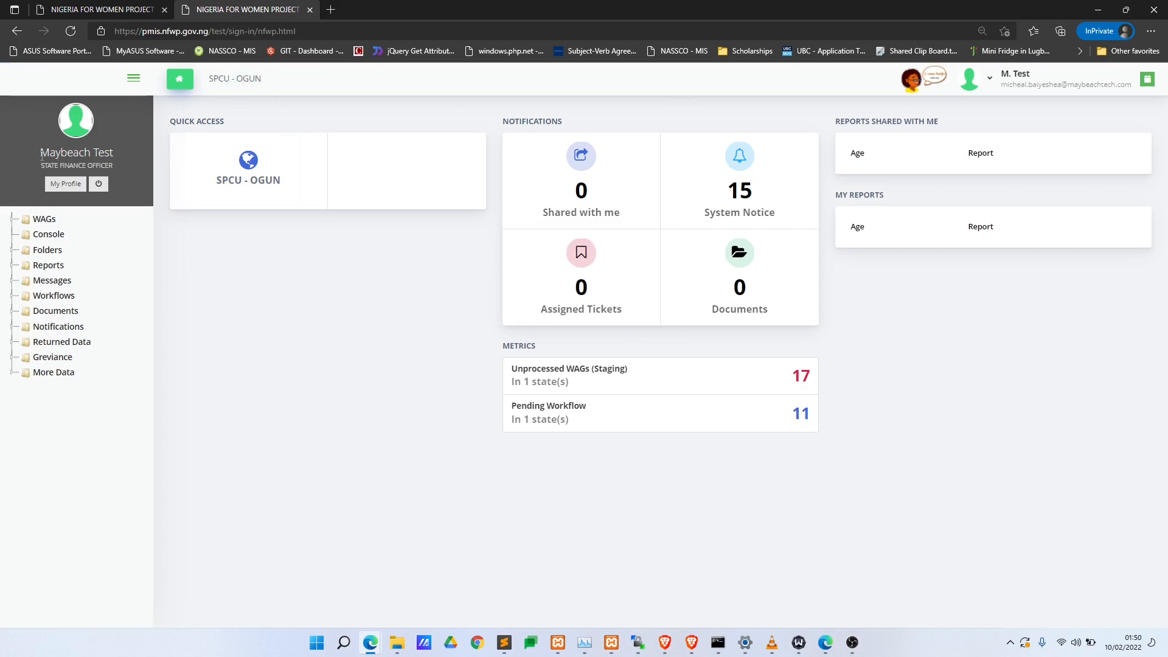
- Go to the SPCU - OGUN section and open its draft payment schedules
drag(41, 154, 114, 155)
click(237, 83)
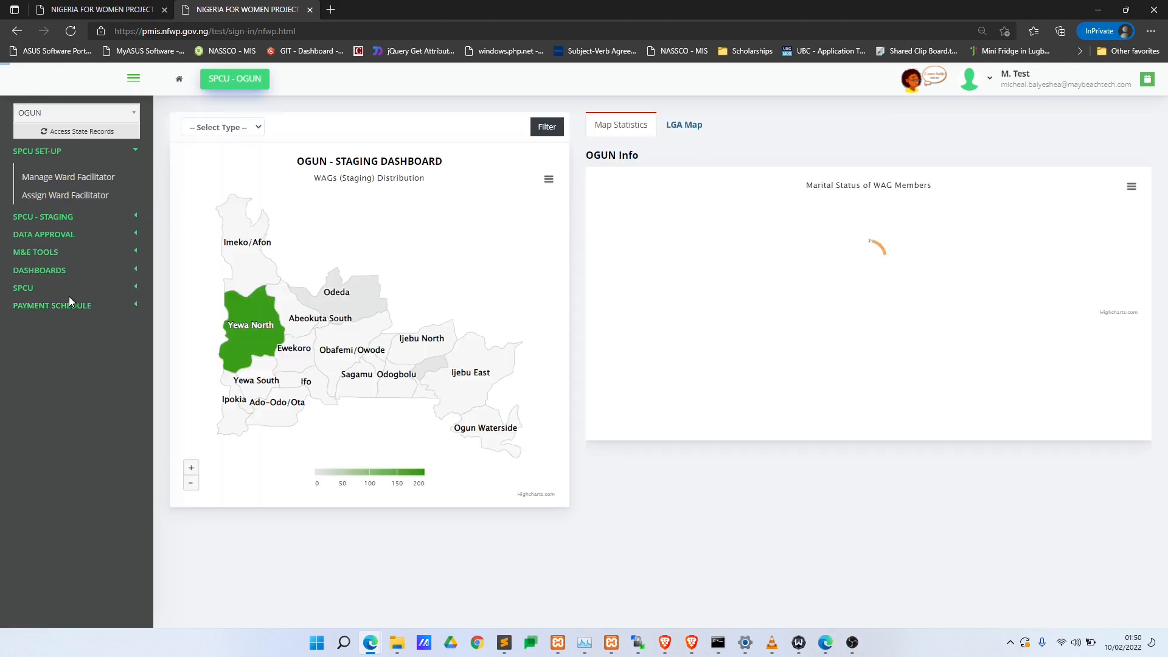
click(69, 304)
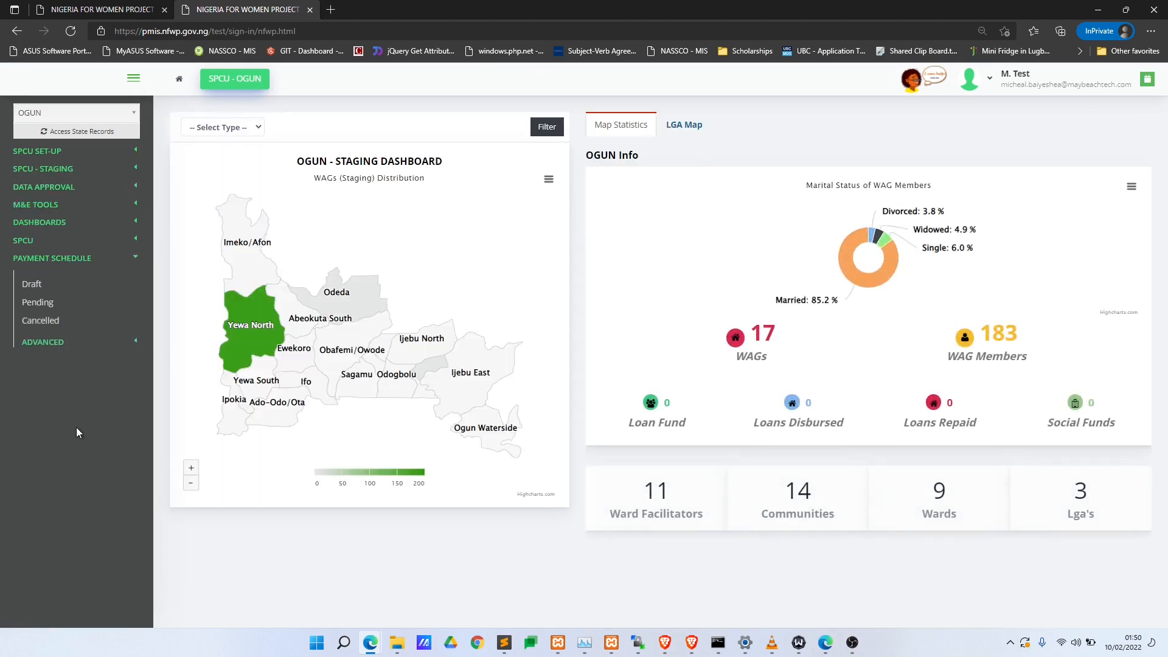
click(48, 288)
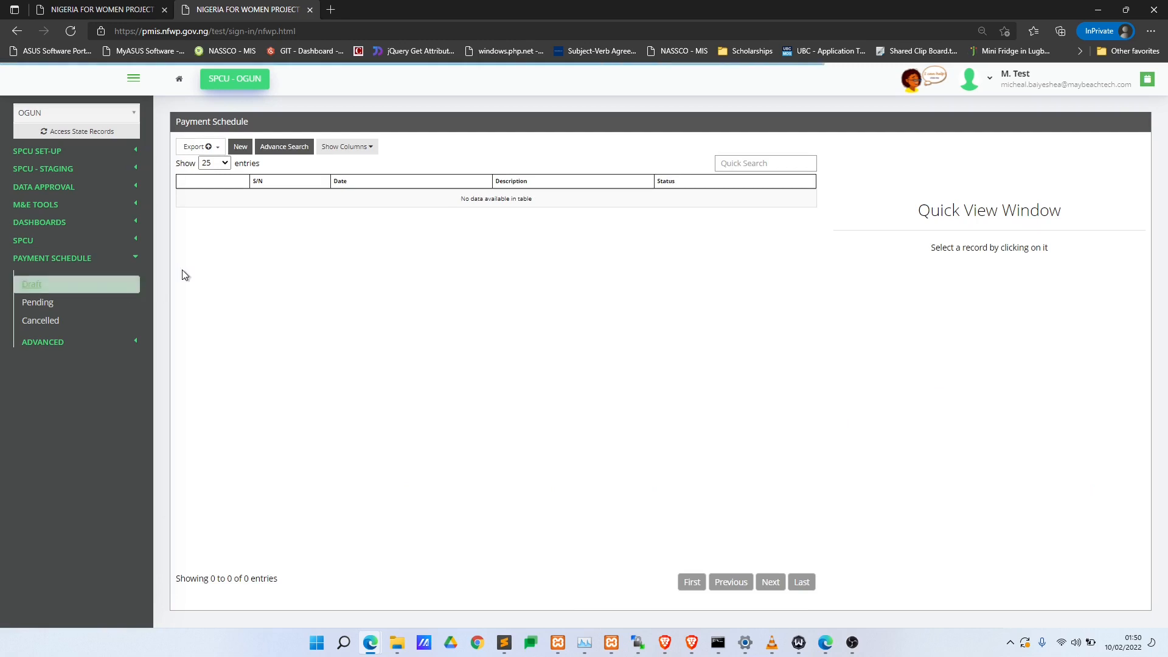
- Examine the new payment schedule form, the pending payment schedules and the advanced payment options
click(240, 147)
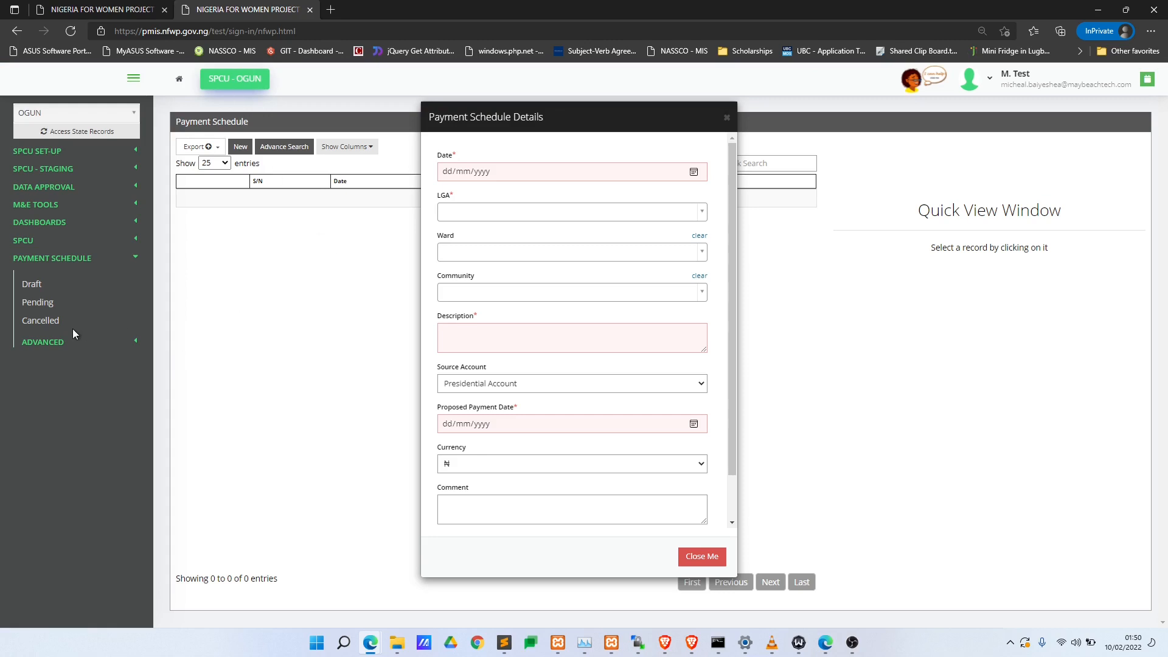
click(87, 287)
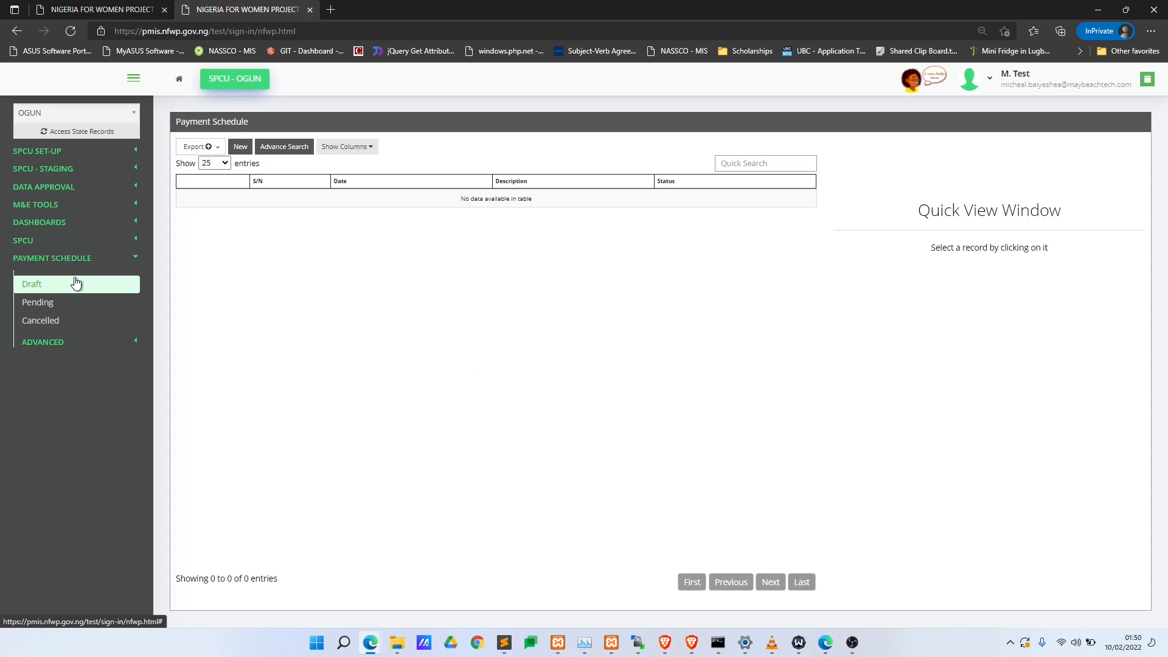
click(78, 304)
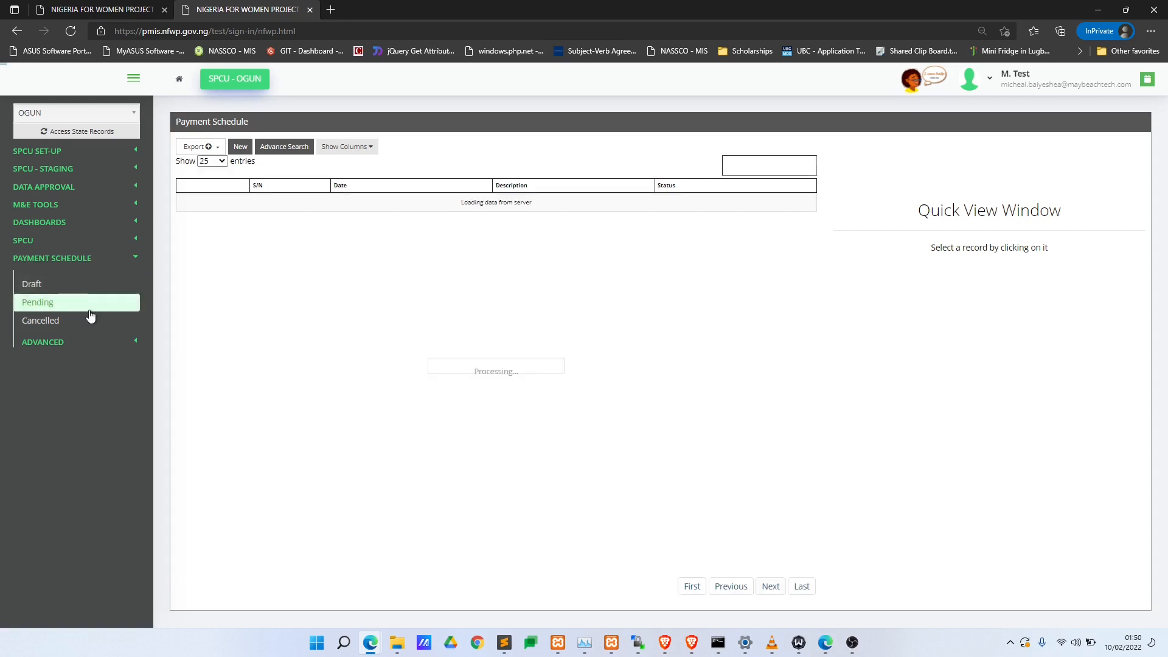
click(107, 345)
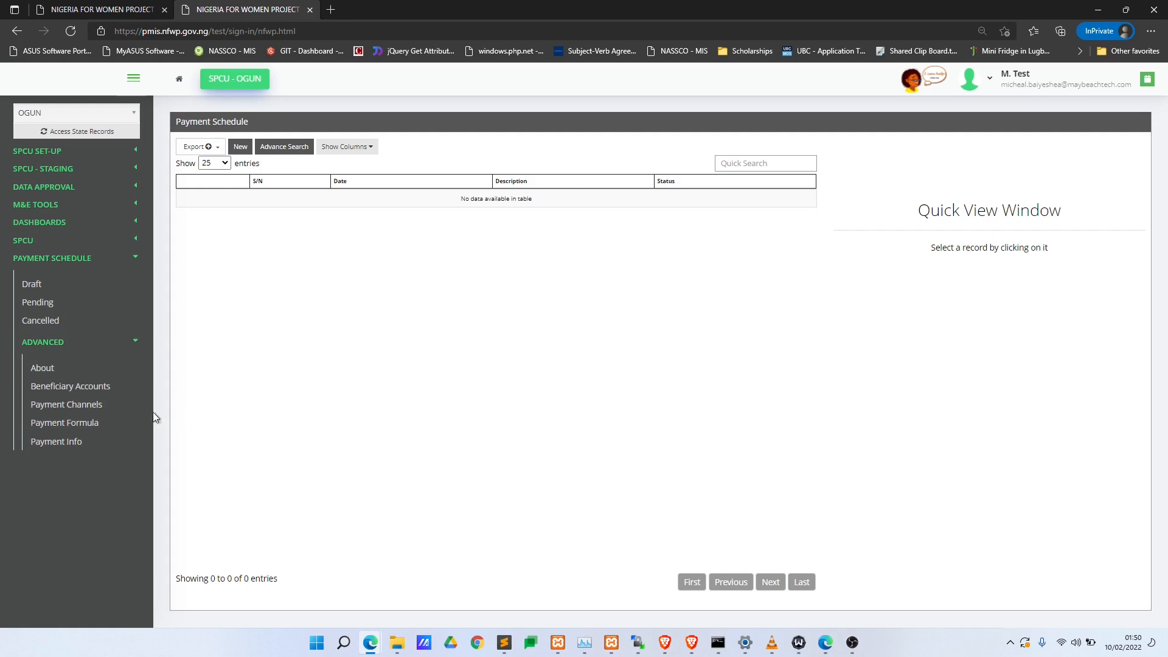
click(94, 386)
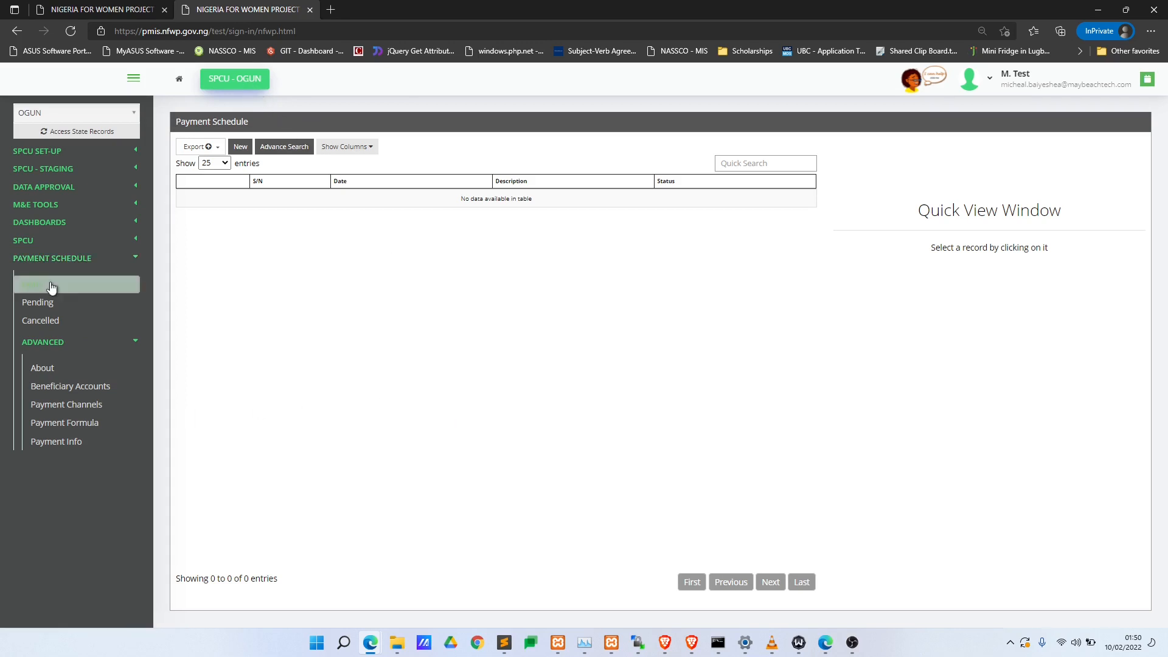
- Start a new payment schedule from the drafts and set its date to 10/02/2022
click(34, 284)
click(241, 149)
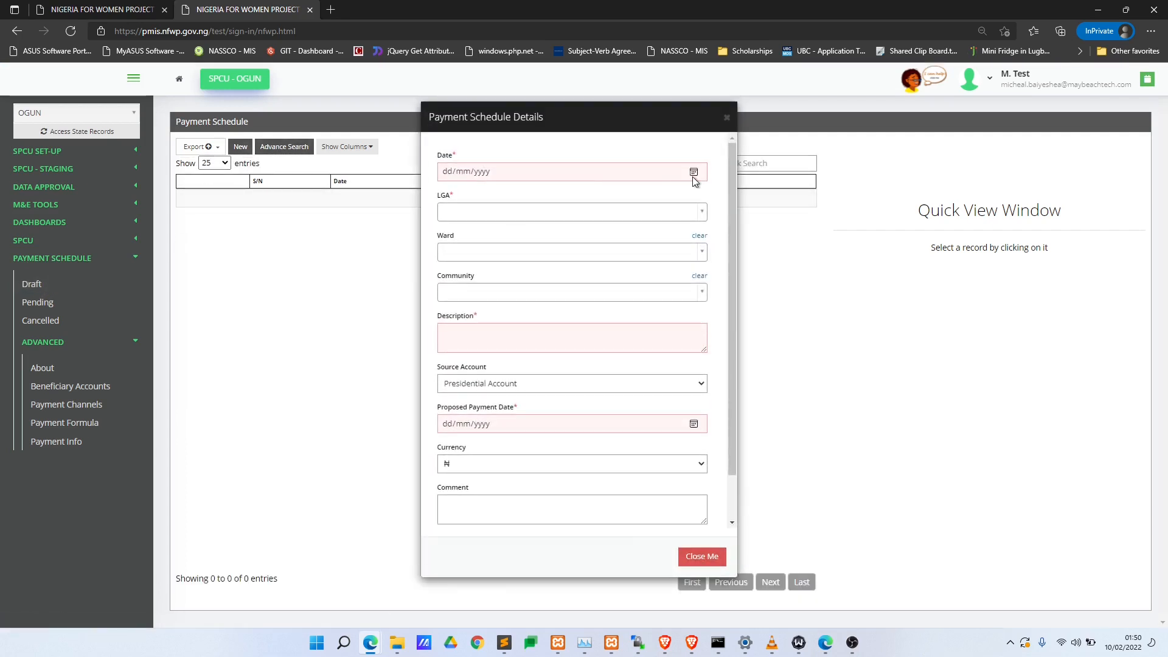
click(693, 173)
click(501, 248)
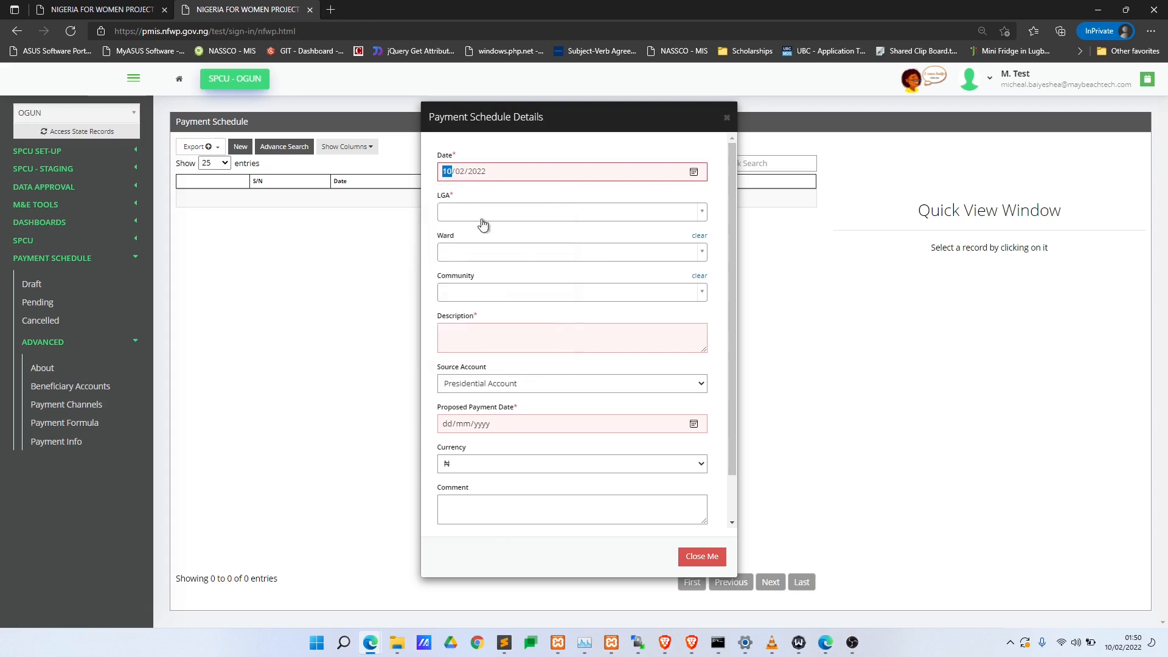
- Set the LGA of the payment schedule to Odeda
click(516, 210)
click(518, 211)
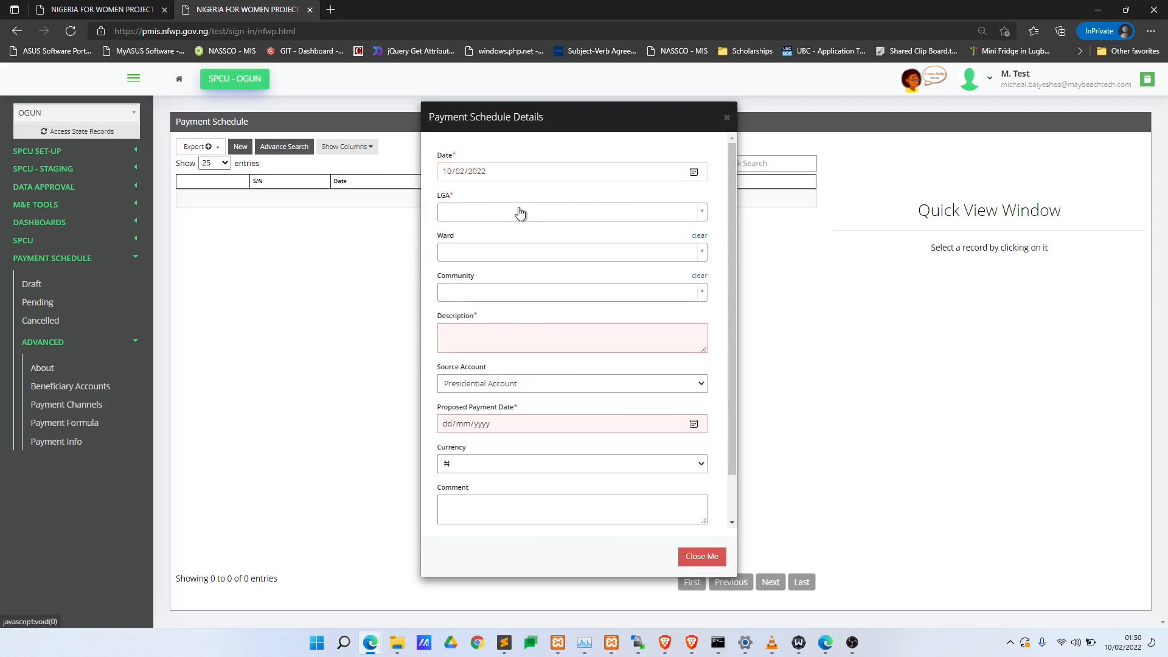
click(519, 212)
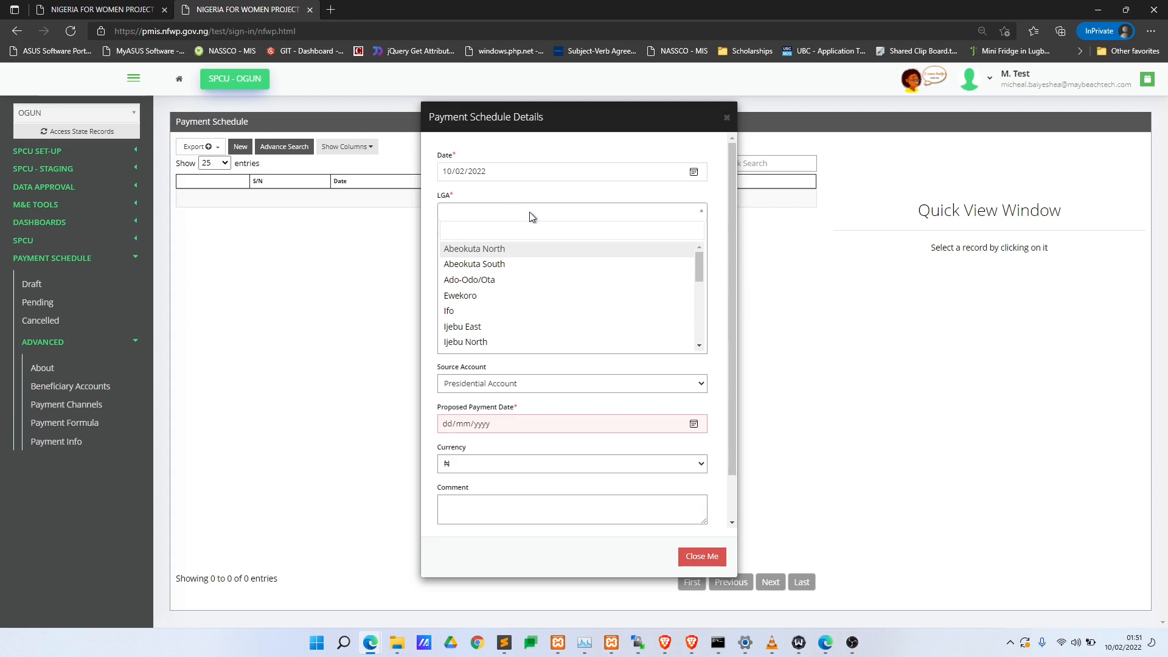
text(de)
key(BackSpace)
key(BackSpace)
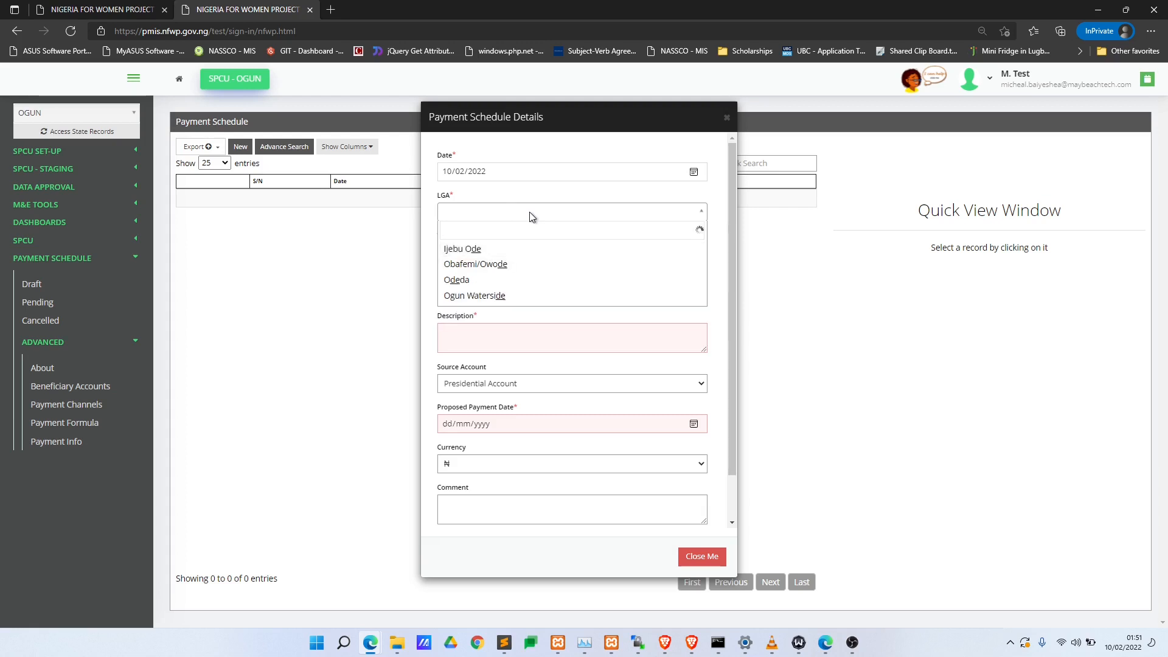
text(ode)
click(481, 281)
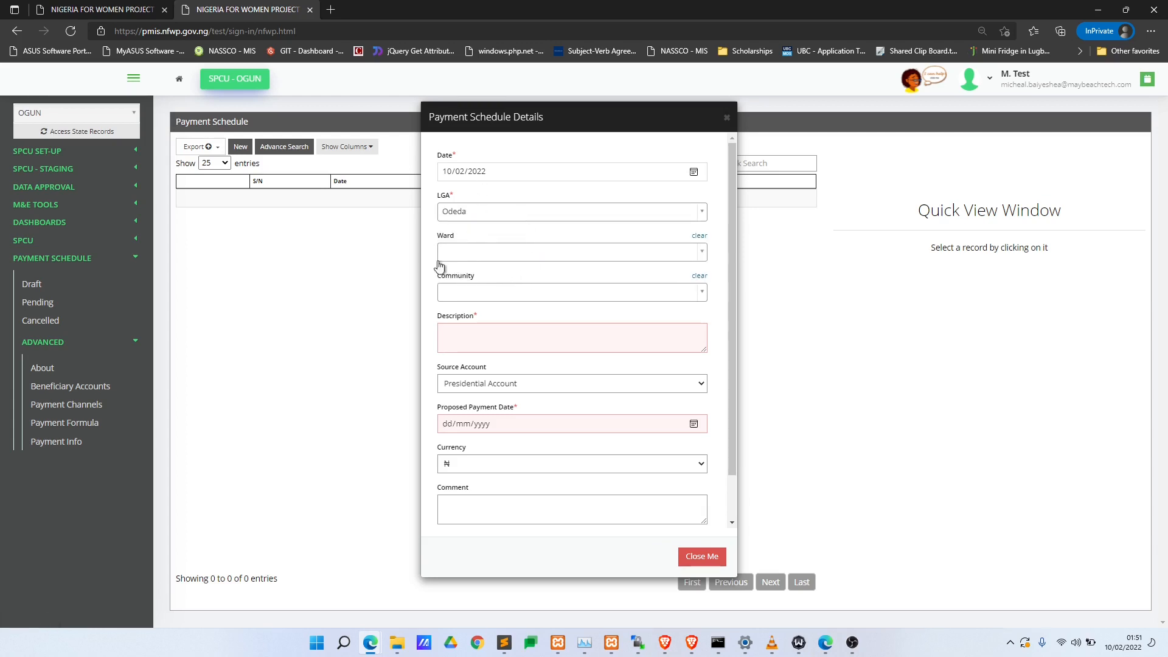
- Enter "PS 10th Feb" as the description of the payment schedule
click(497, 330)
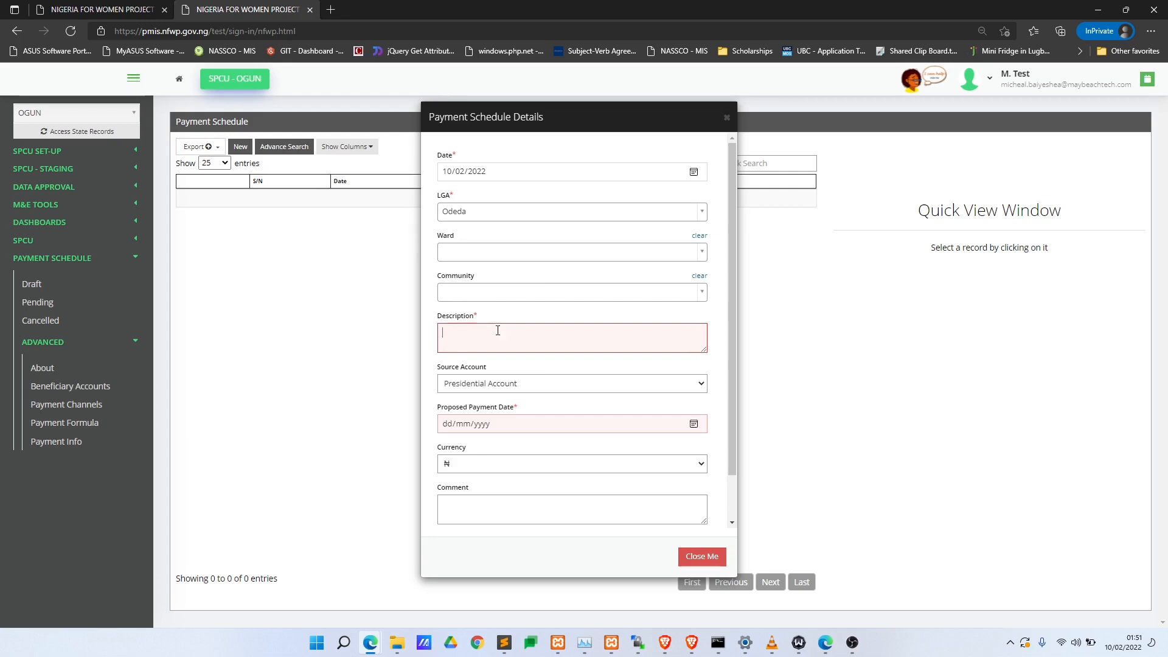
click(497, 331)
text(V)
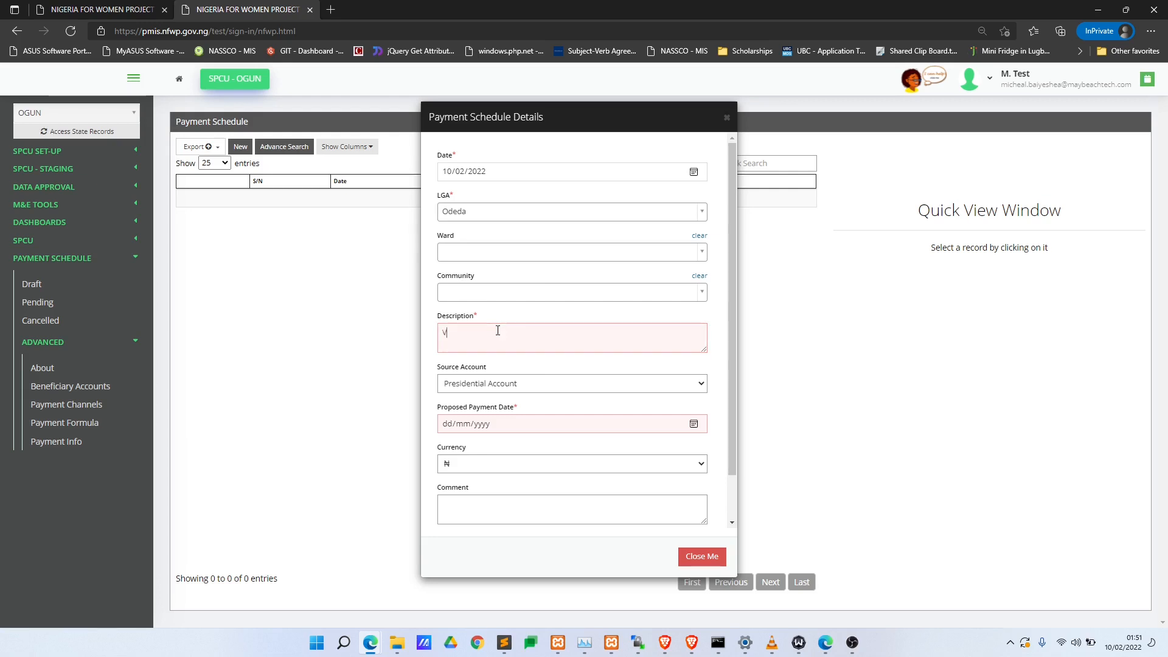
text(ideo)
key(BackSpace)
key(BackSpace)
key(BackSpace)
key(BackSpace)
key(BackSpace)
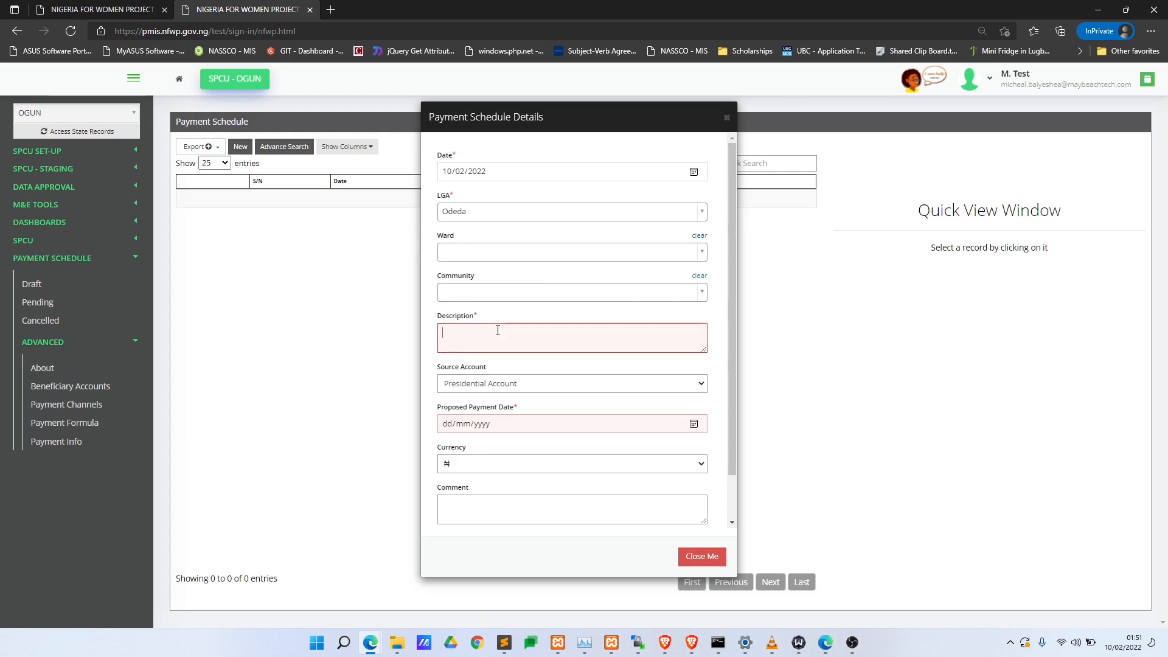
text(PS)
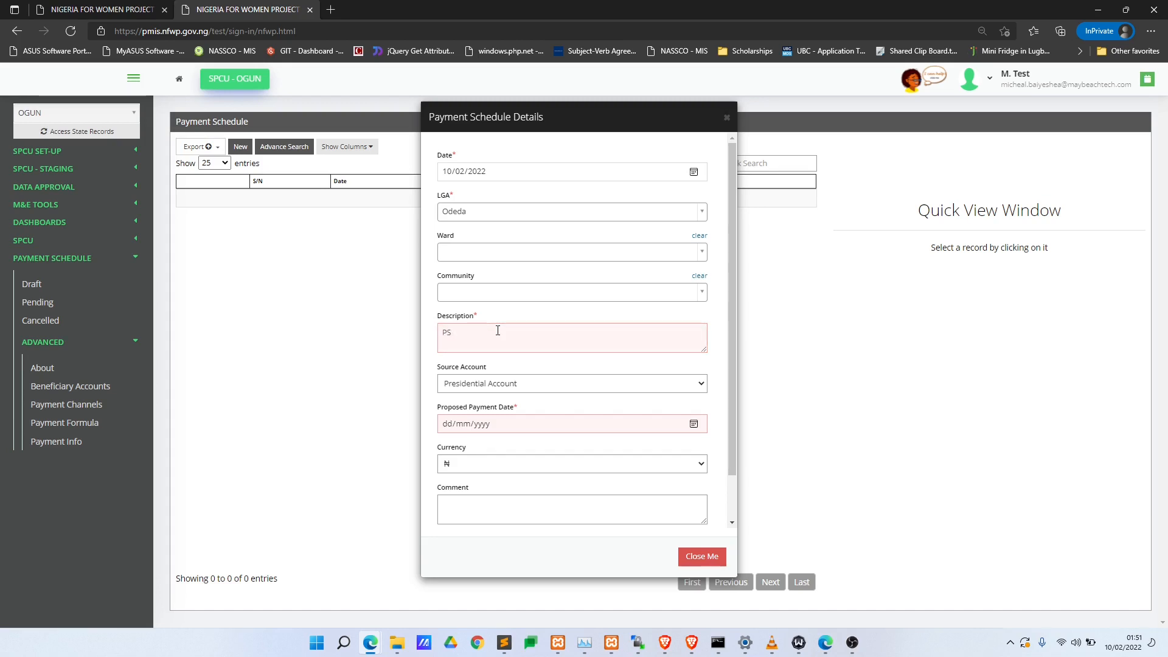
text( 10th Feb)
click(591, 371)
- Set the proposed payment date to 10/02/2022 and keep Presidential Account as the source account
scroll(589, 376, down, 1)
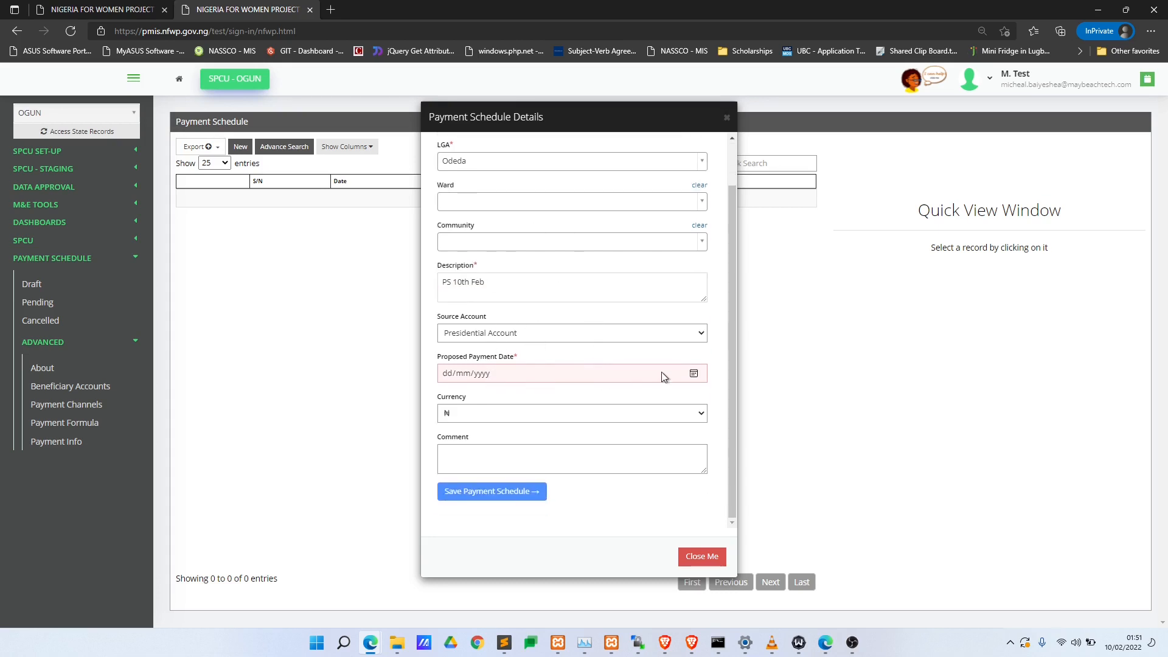
click(693, 373)
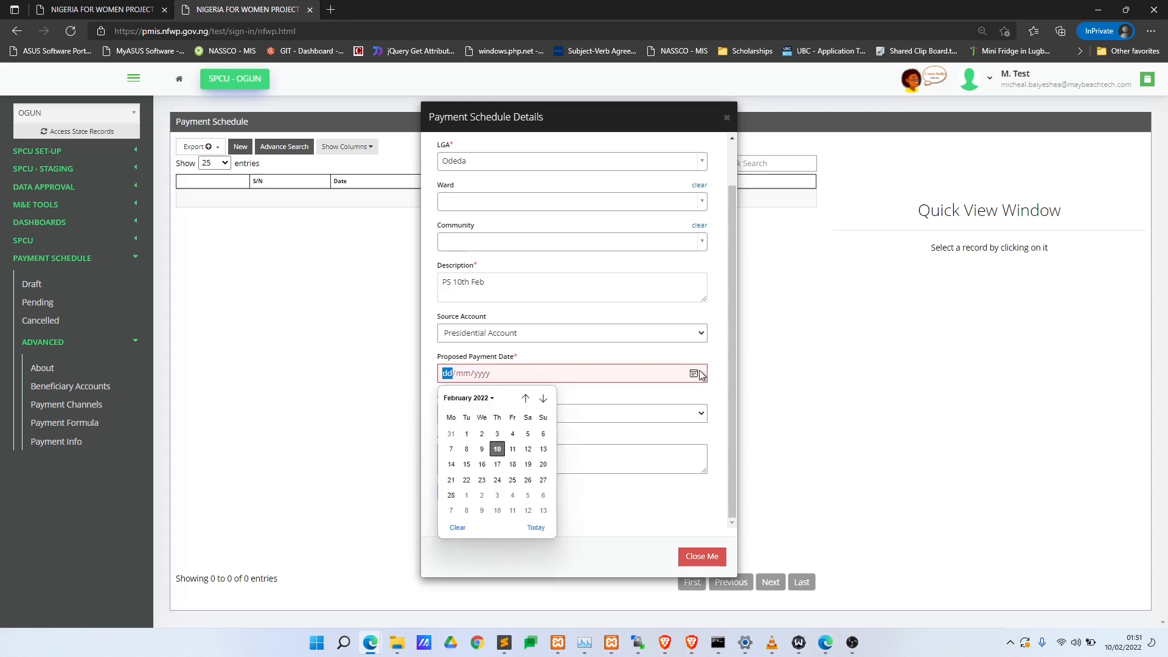
click(510, 448)
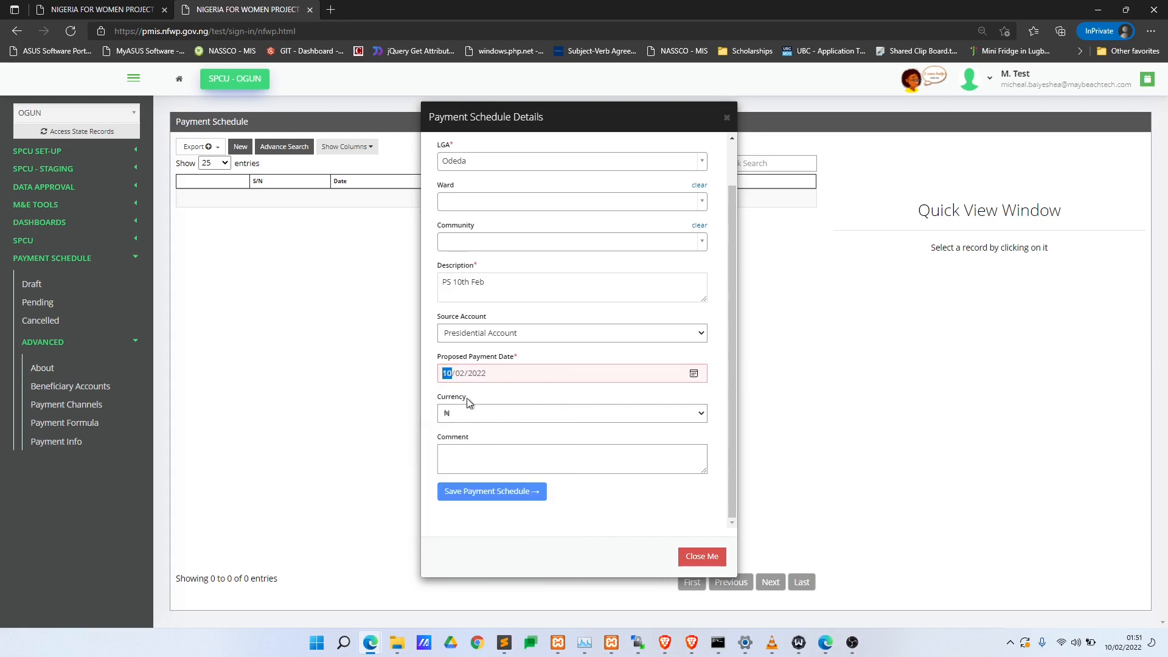
click(553, 336)
click(552, 332)
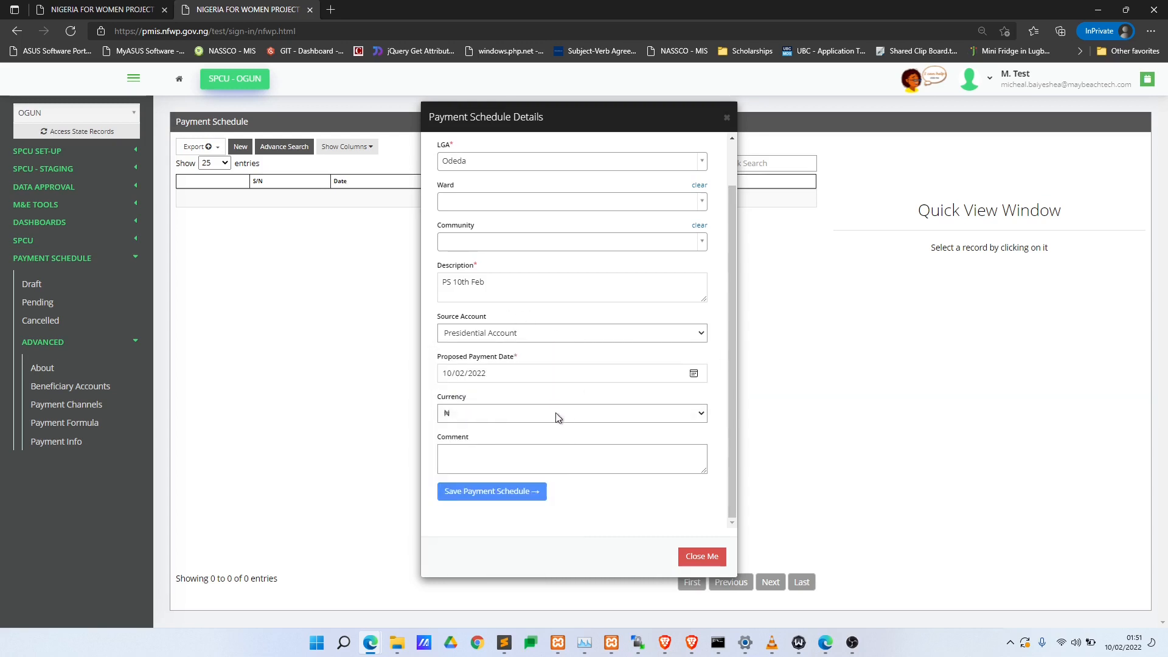
- Keep ₦ as the currency and save the payment schedule
click(484, 415)
click(494, 429)
click(502, 491)
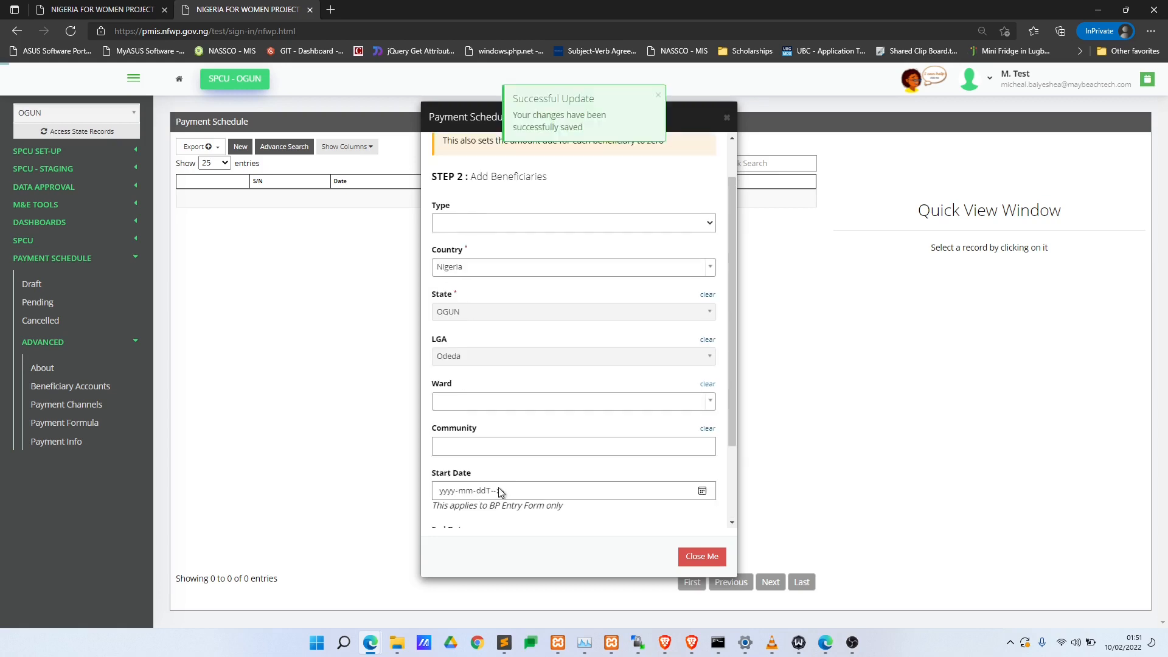
- Examine the note, the beneficiary type options and the remaining fields of the Add Beneficiaries stage
scroll(576, 360, up, 1)
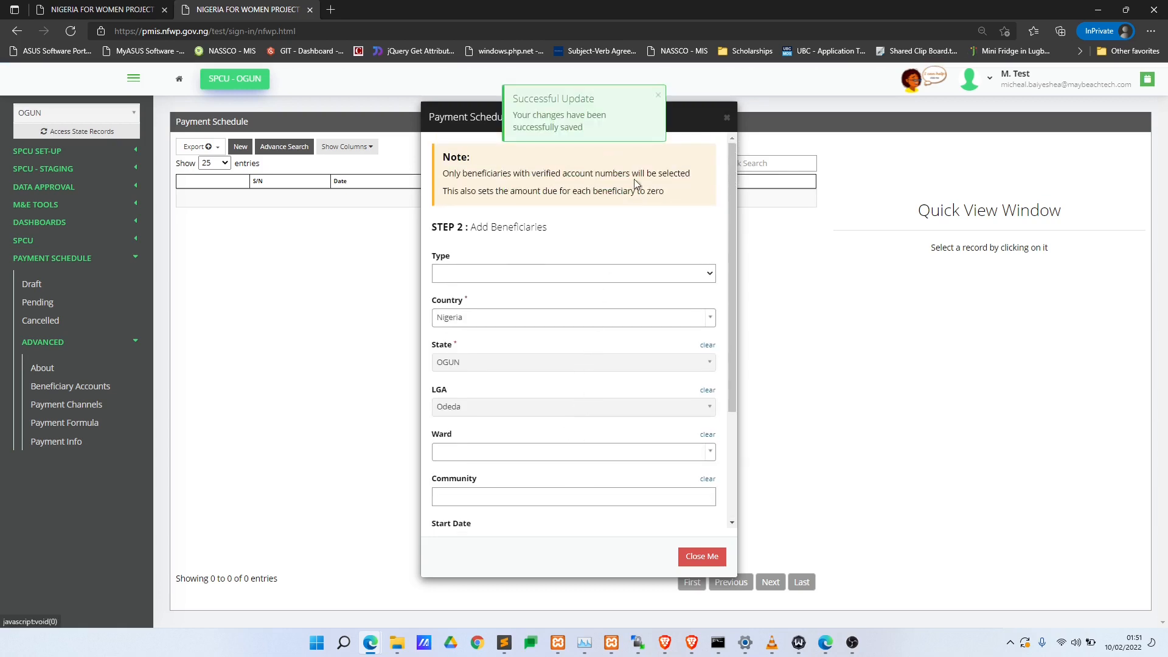
click(657, 95)
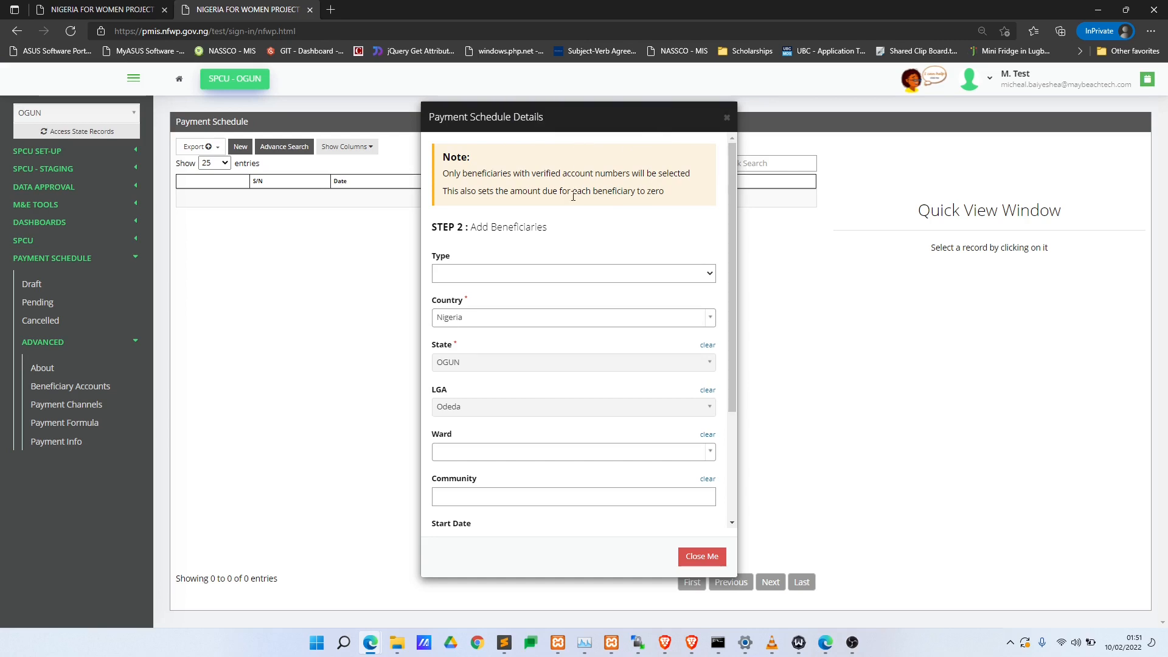
scroll(605, 268, down, 2)
scroll(605, 284, up, 2)
click(629, 275)
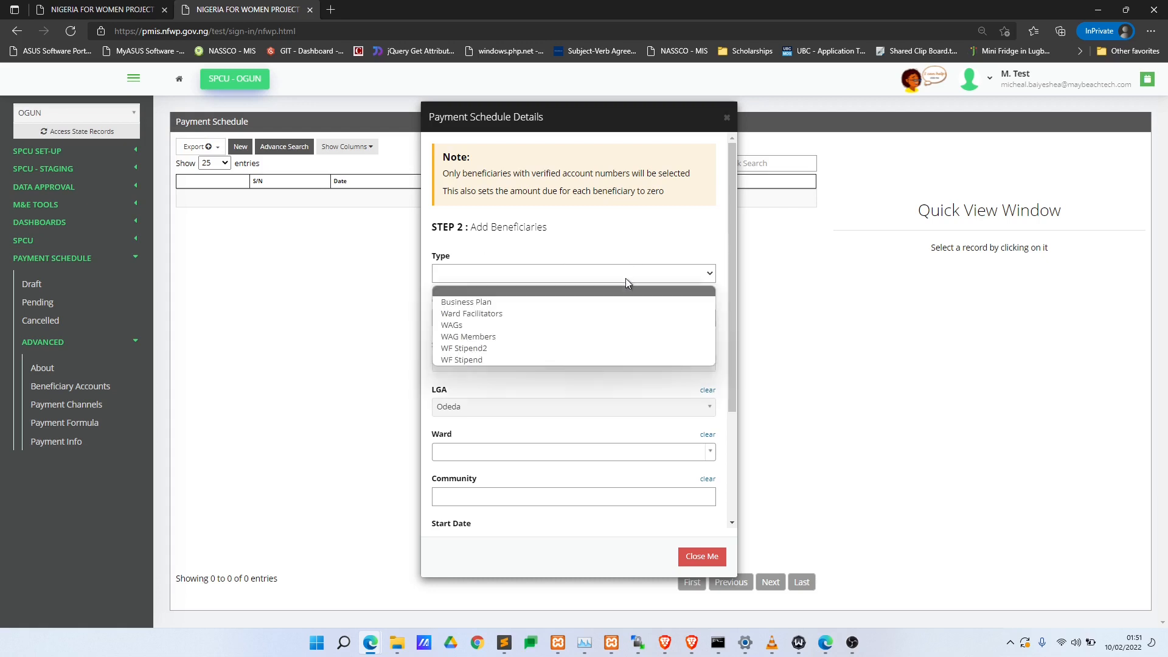
click(551, 269)
scroll(535, 251, down, 3)
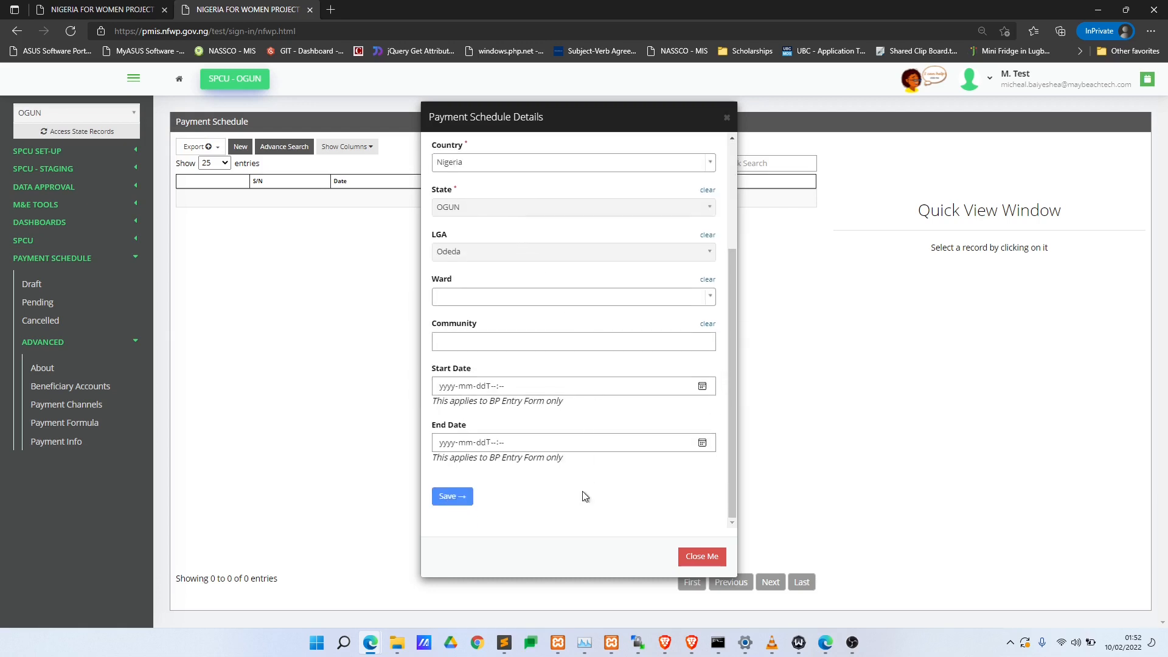
scroll(548, 337, up, 3)
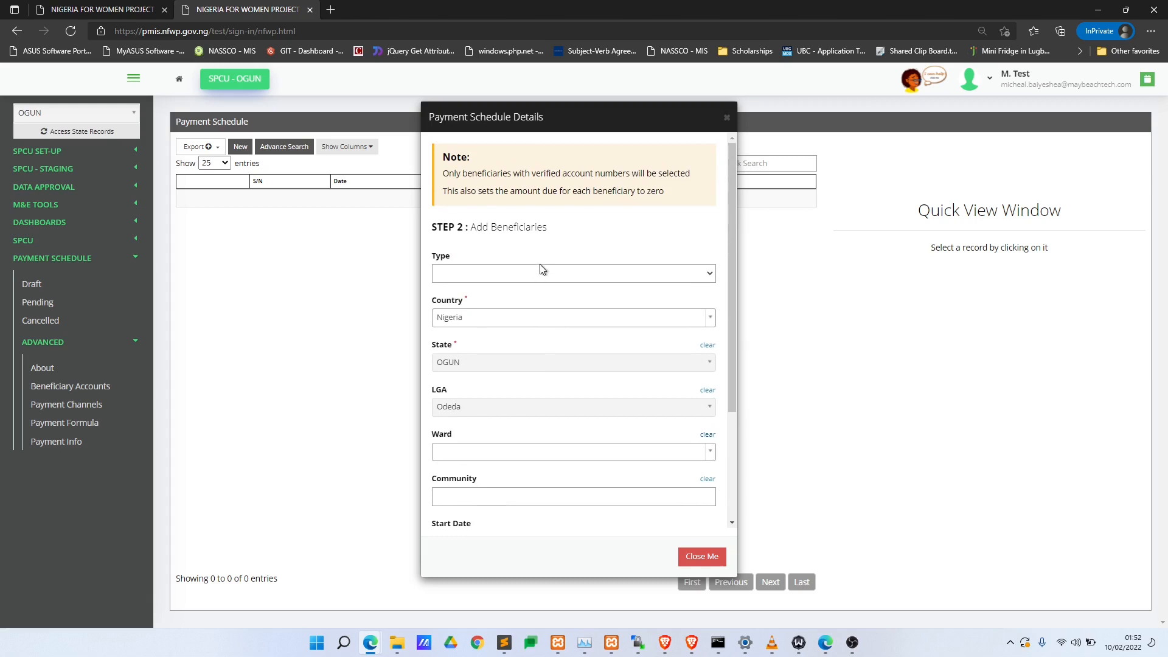
- Leave the beneficiaries stage without adding any and open the full record of the PS 10th Feb draft
click(359, 348)
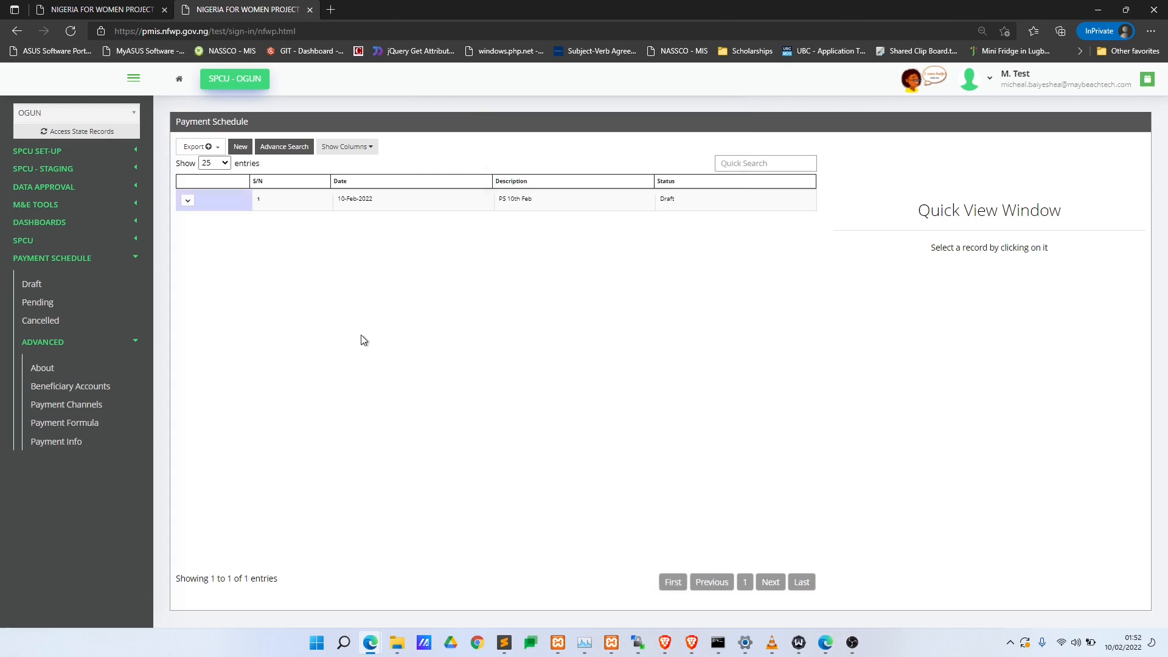
click(52, 288)
click(346, 205)
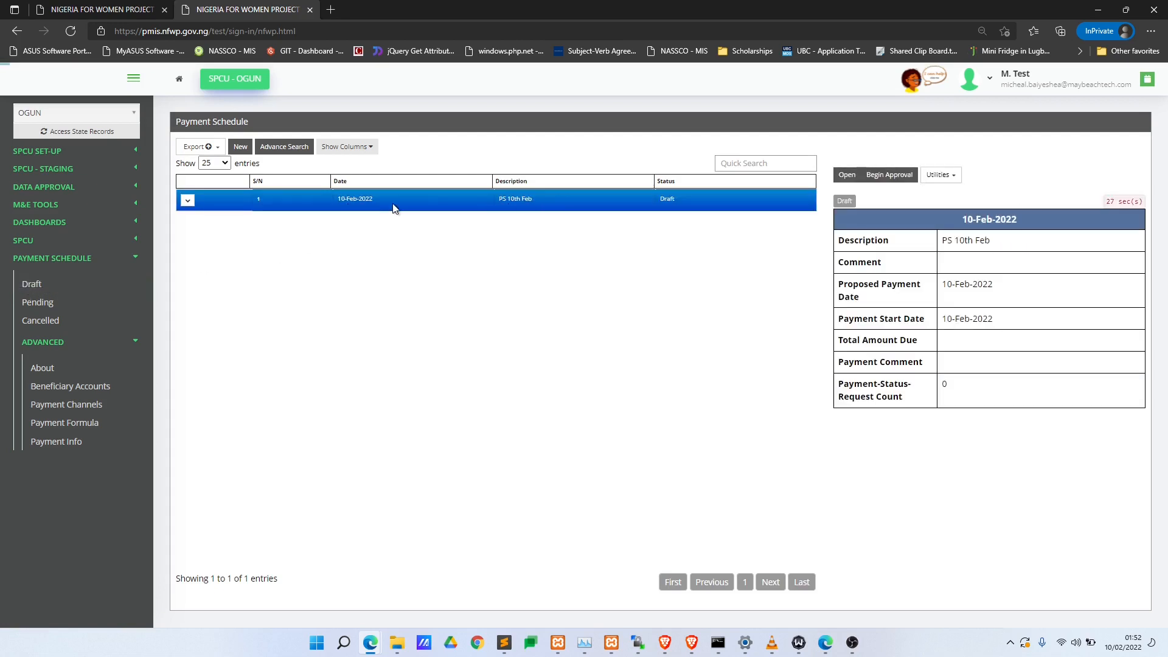
click(844, 176)
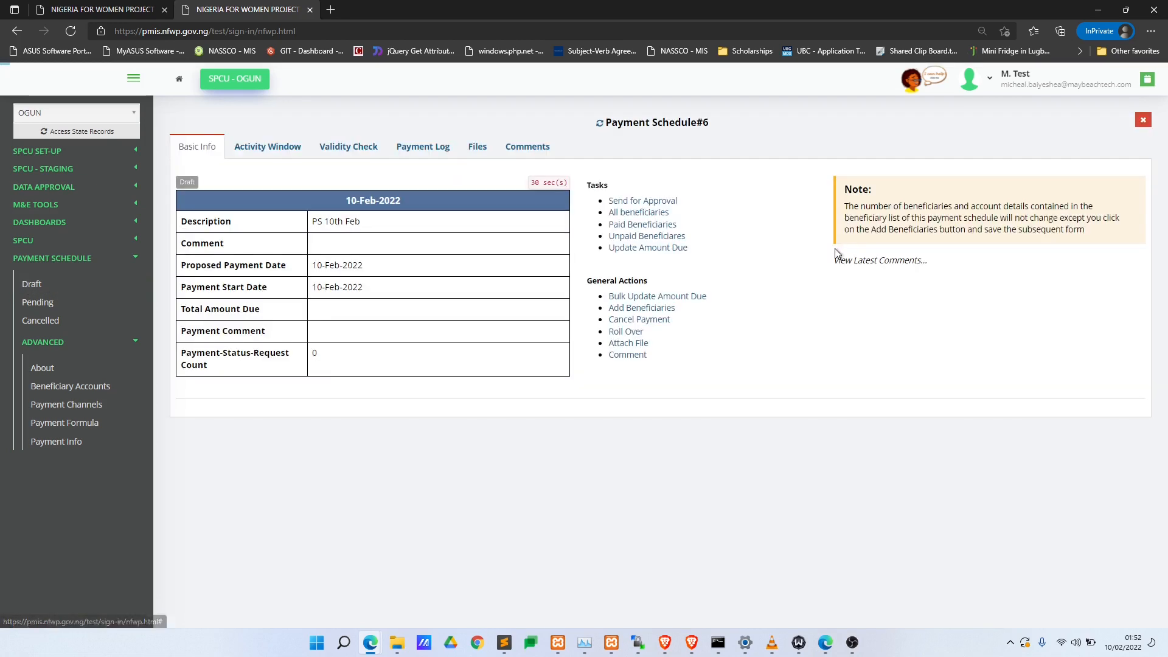
- Review the Add Beneficiaries form of the PS 10th Feb schedule, including its type options, and close it without saving
click(643, 312)
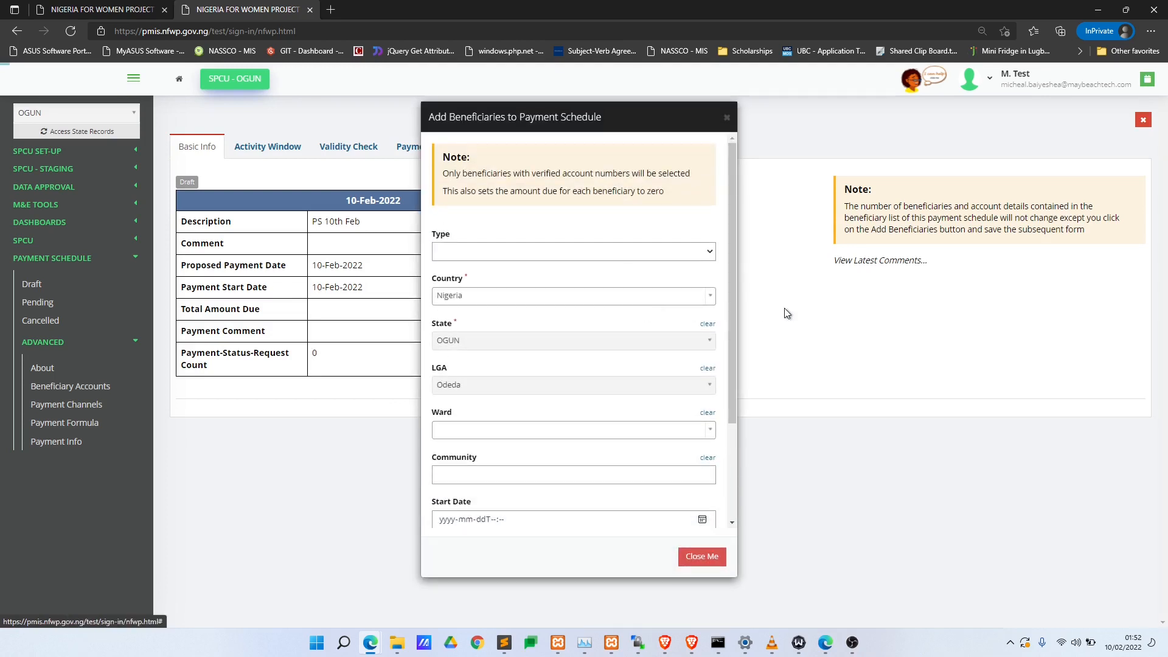
scroll(574, 299, down, 3)
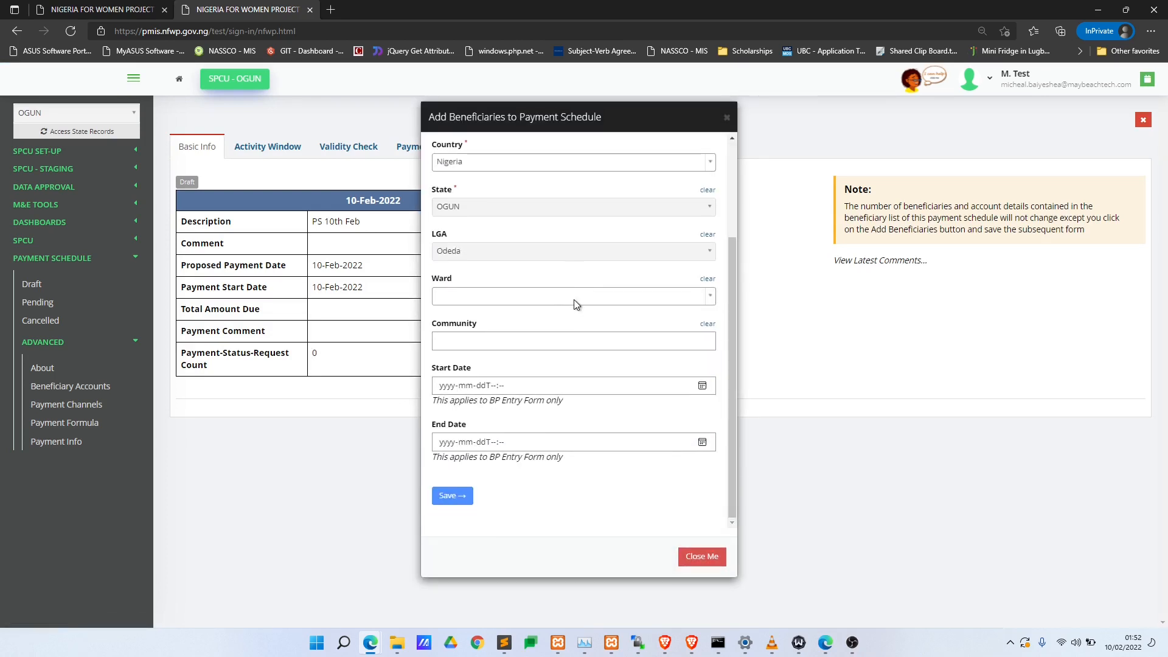
scroll(574, 299, up, 3)
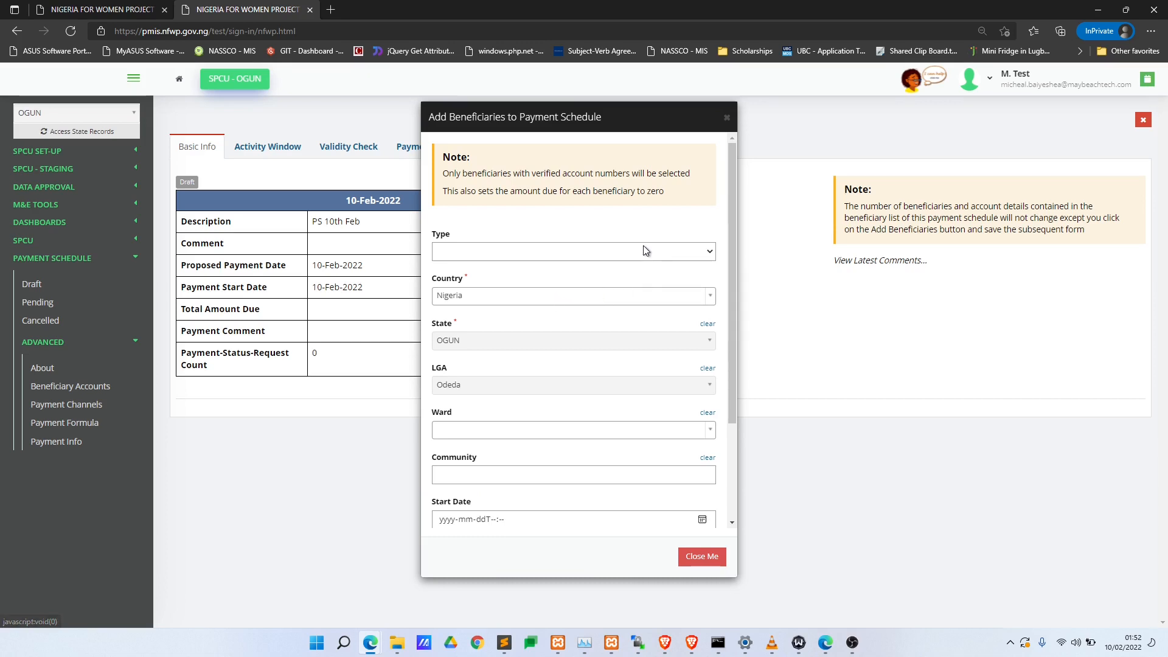
click(657, 252)
click(797, 265)
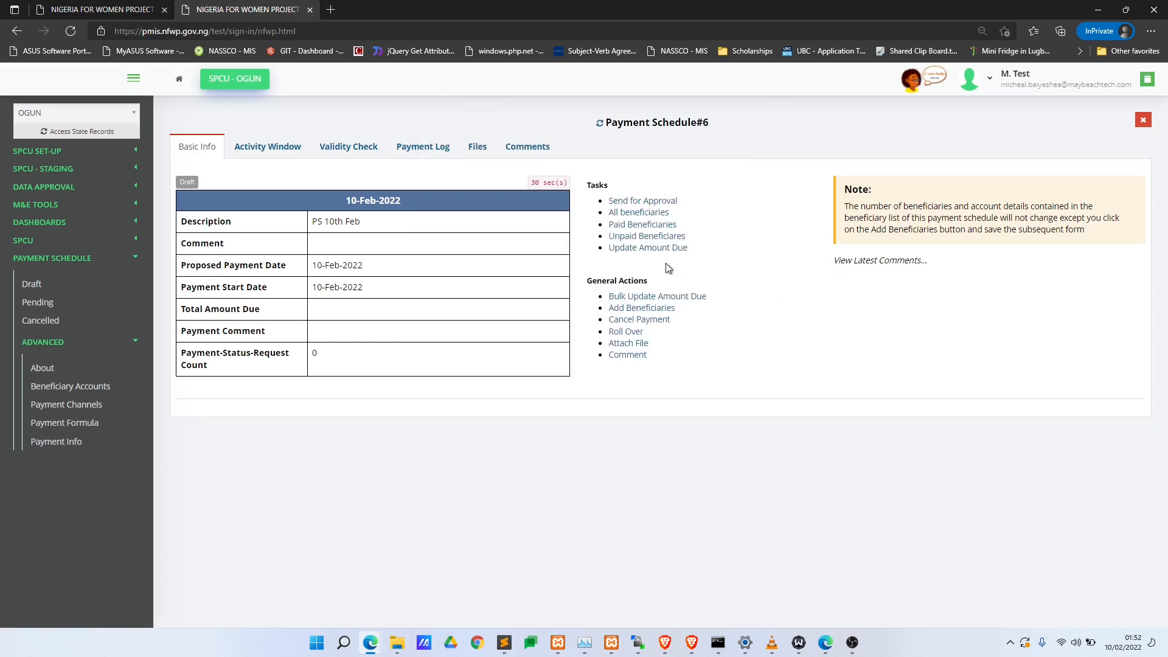
- Review the state's draft, pending and cancelled payment schedules
click(69, 286)
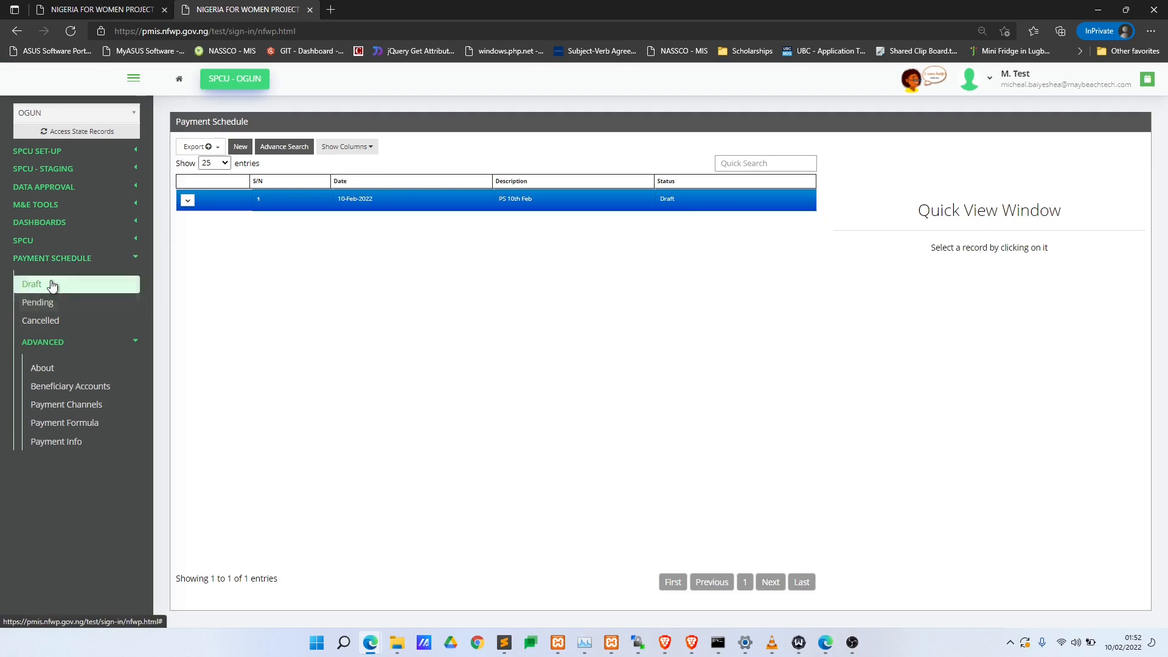
click(73, 304)
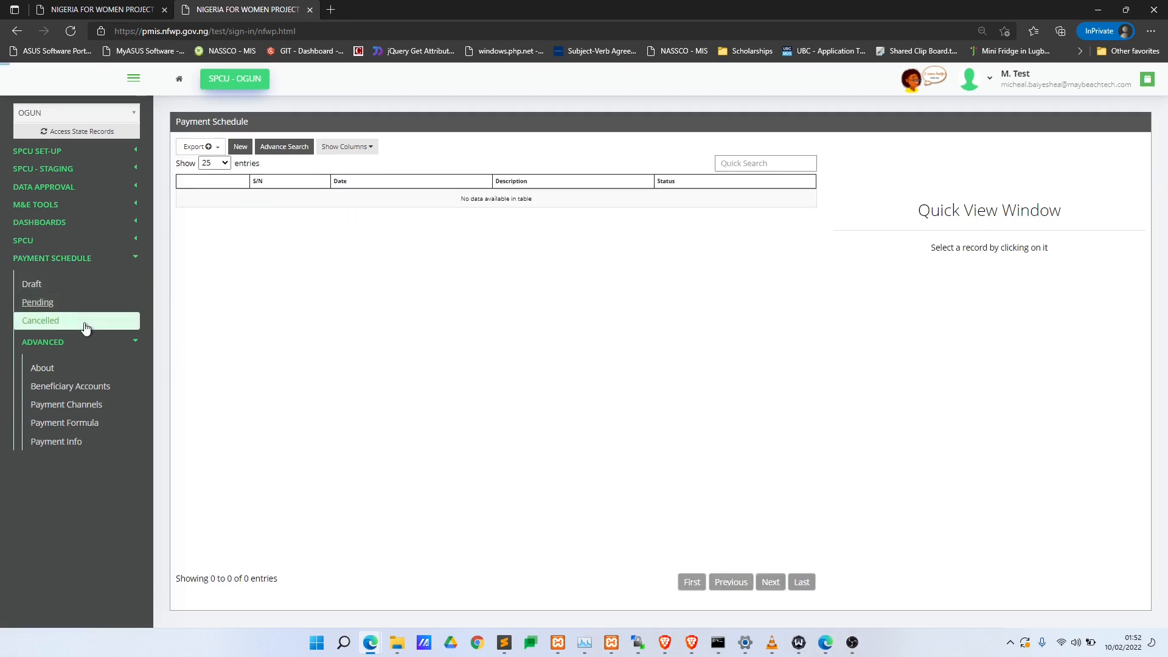
click(86, 326)
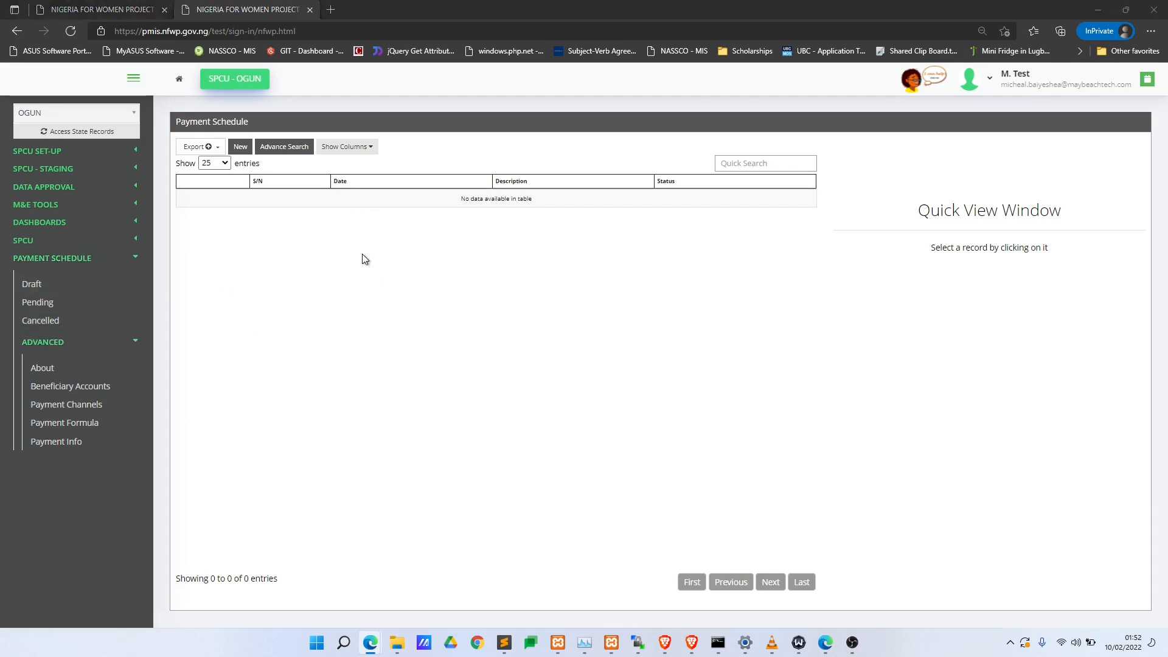
- Switch to the administrator's browser window and open the draft payment schedules in the FPCU section
key(alt+Tab)
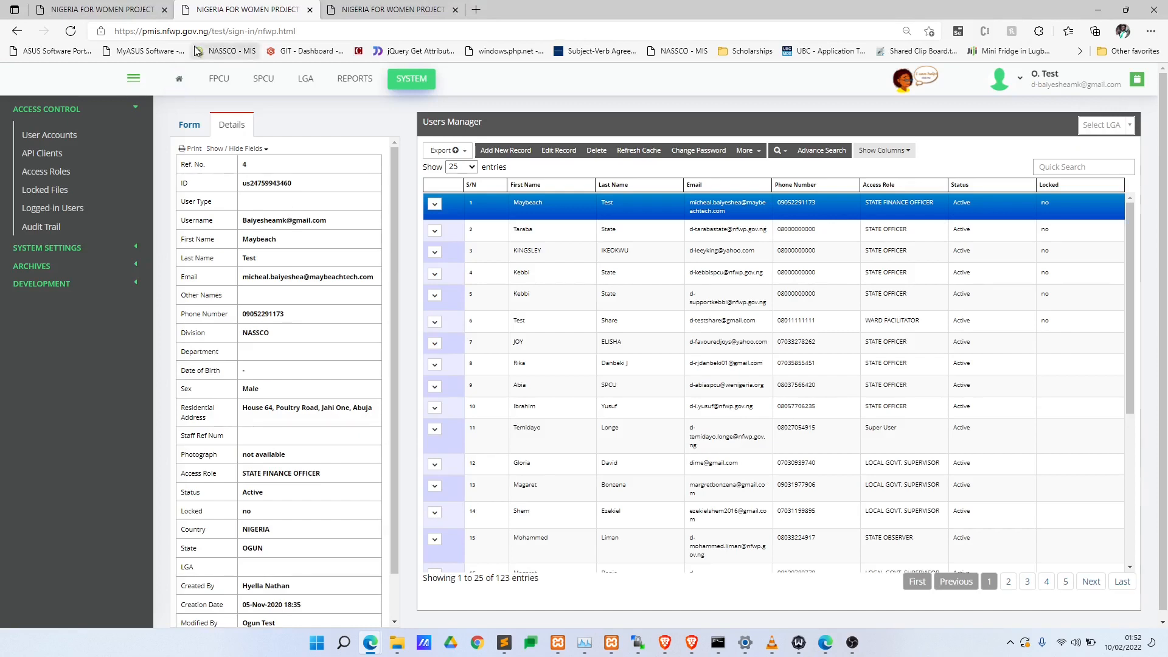
click(116, 9)
click(228, 73)
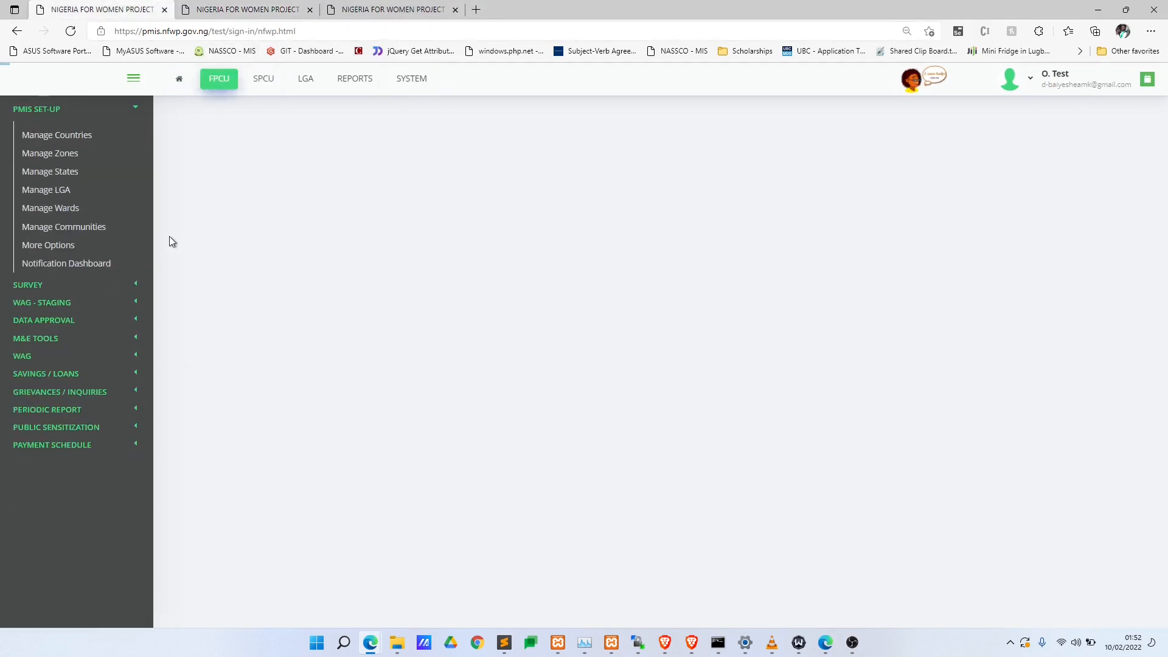
click(121, 444)
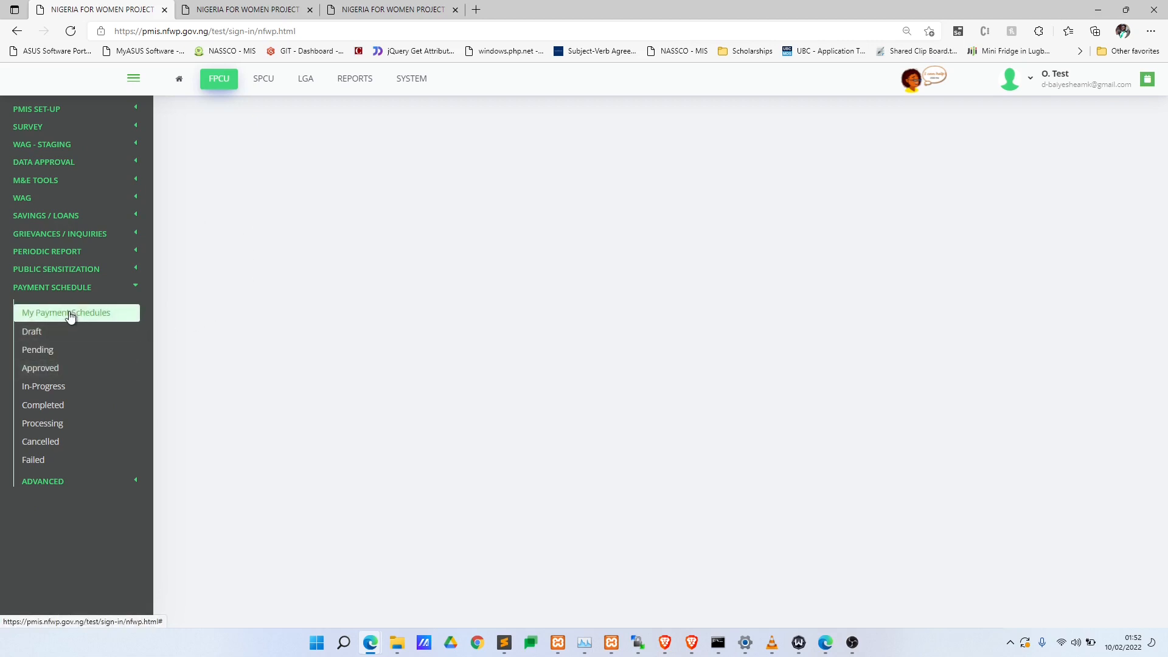
click(75, 330)
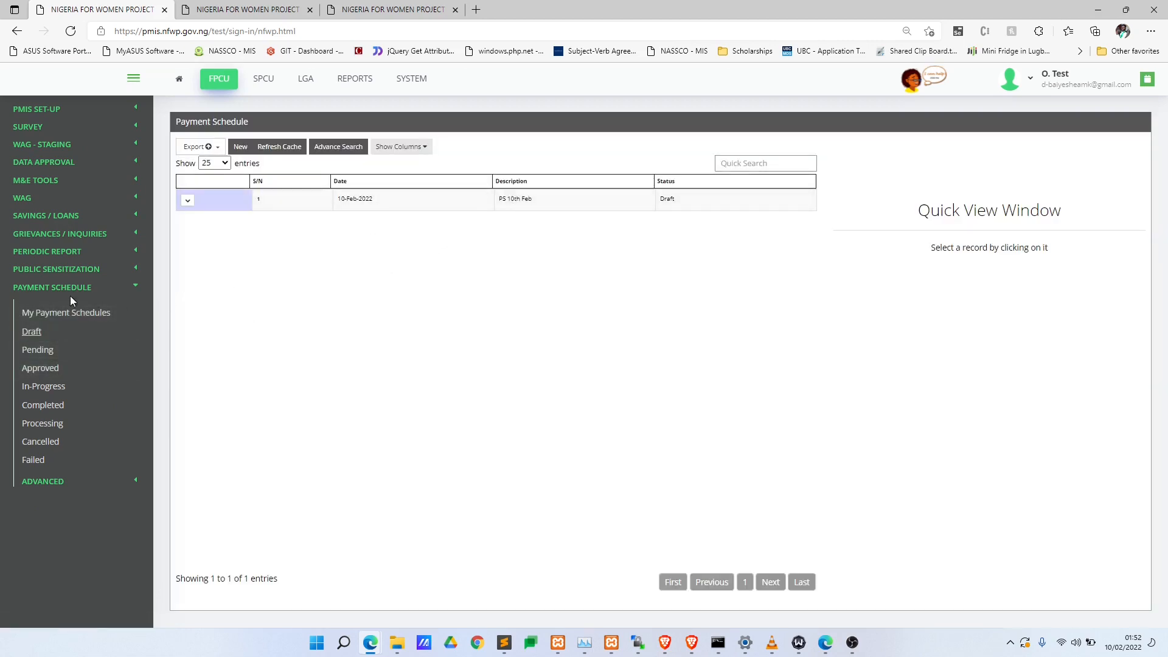
- List all payment schedules from the advanced FPCU options and preview the PS 10th Feb record
click(71, 482)
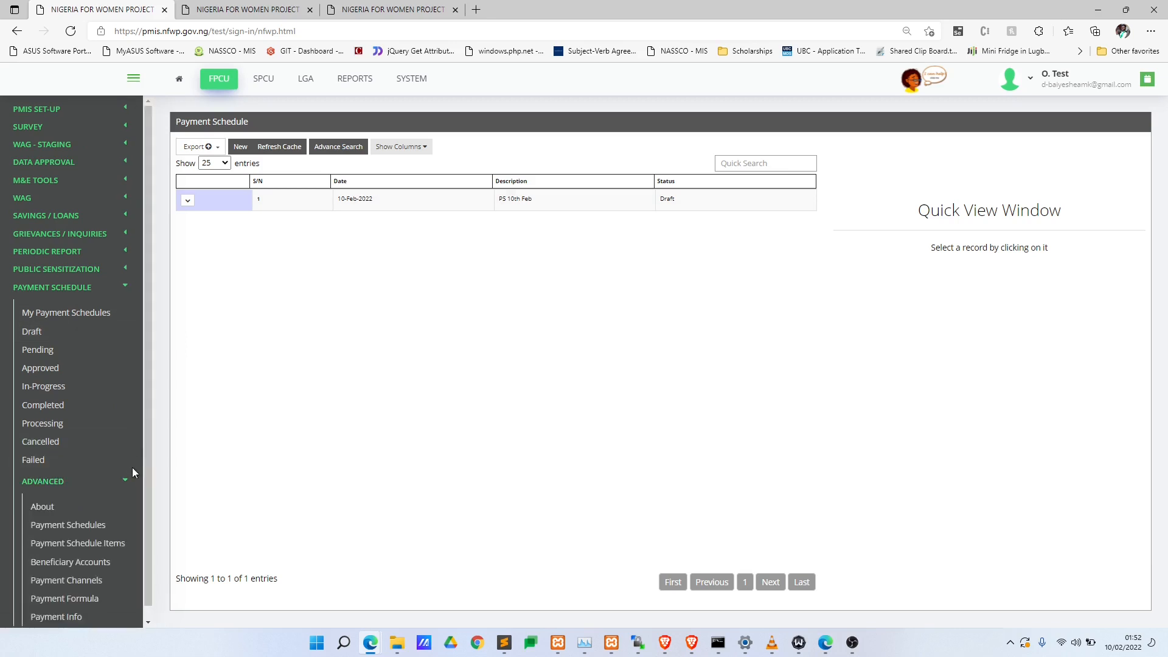
click(96, 526)
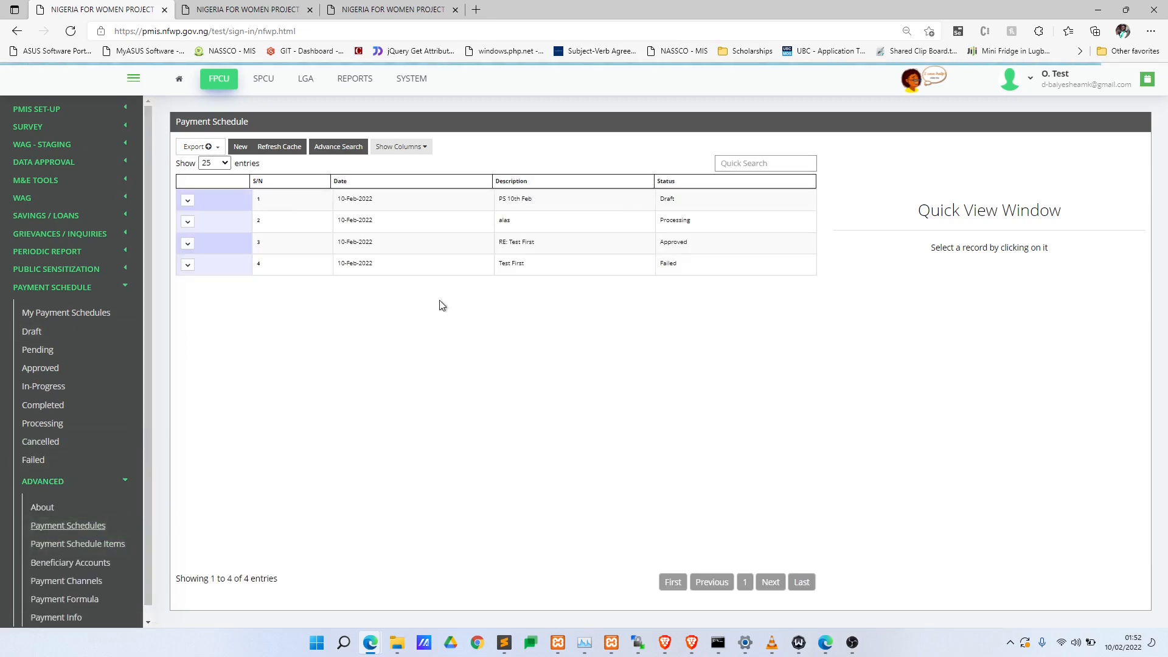
click(550, 206)
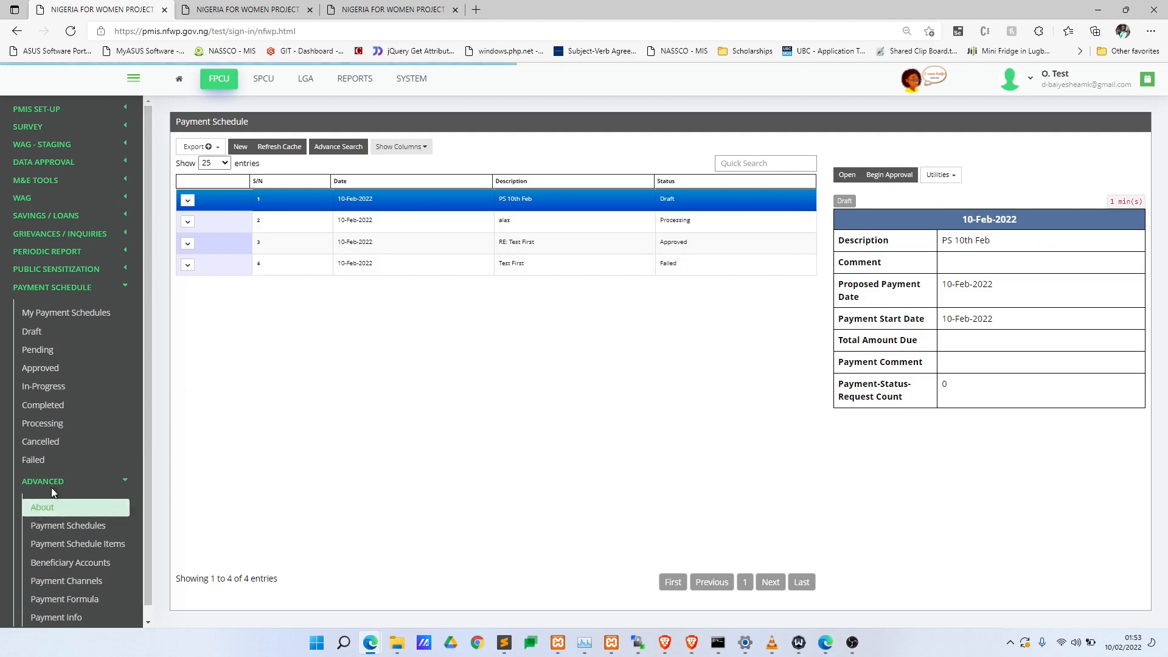
- View the administrator's own payment schedules and check the e-mail of the signed-in account
scroll(51, 481, down, 1)
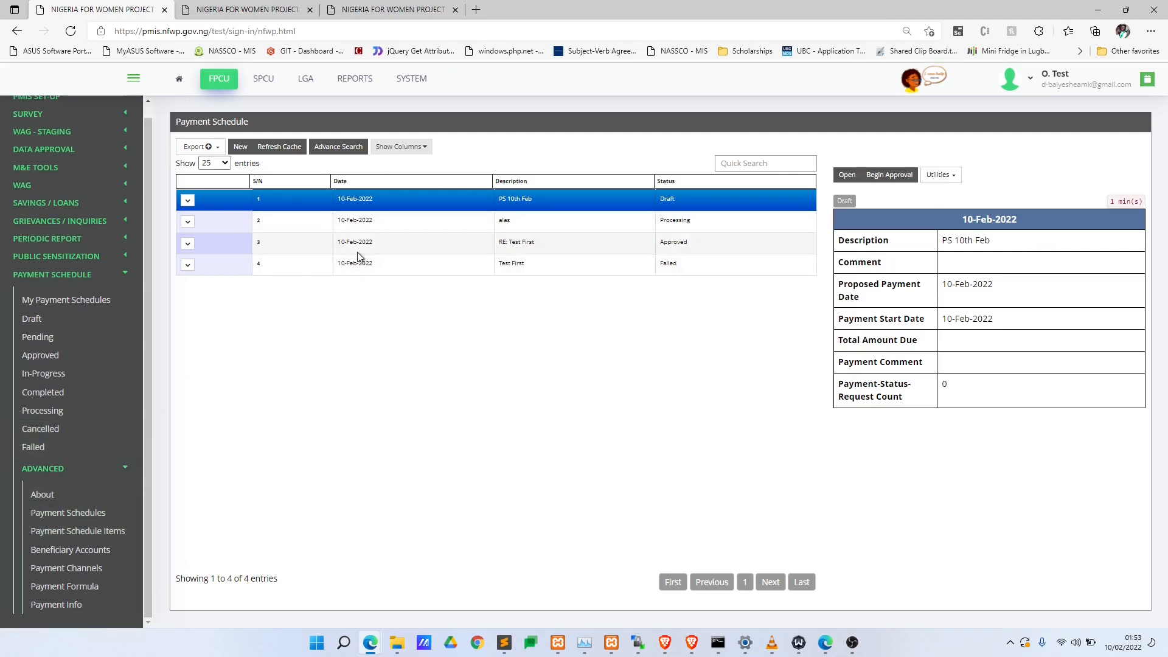
click(92, 301)
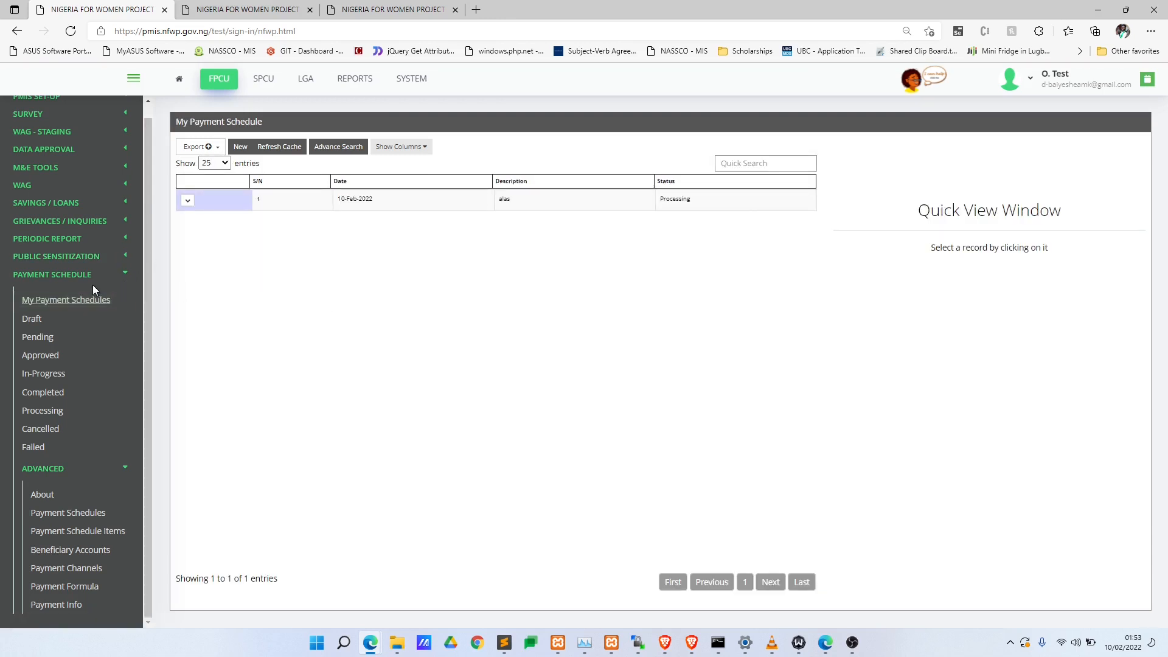
double_click(1049, 89)
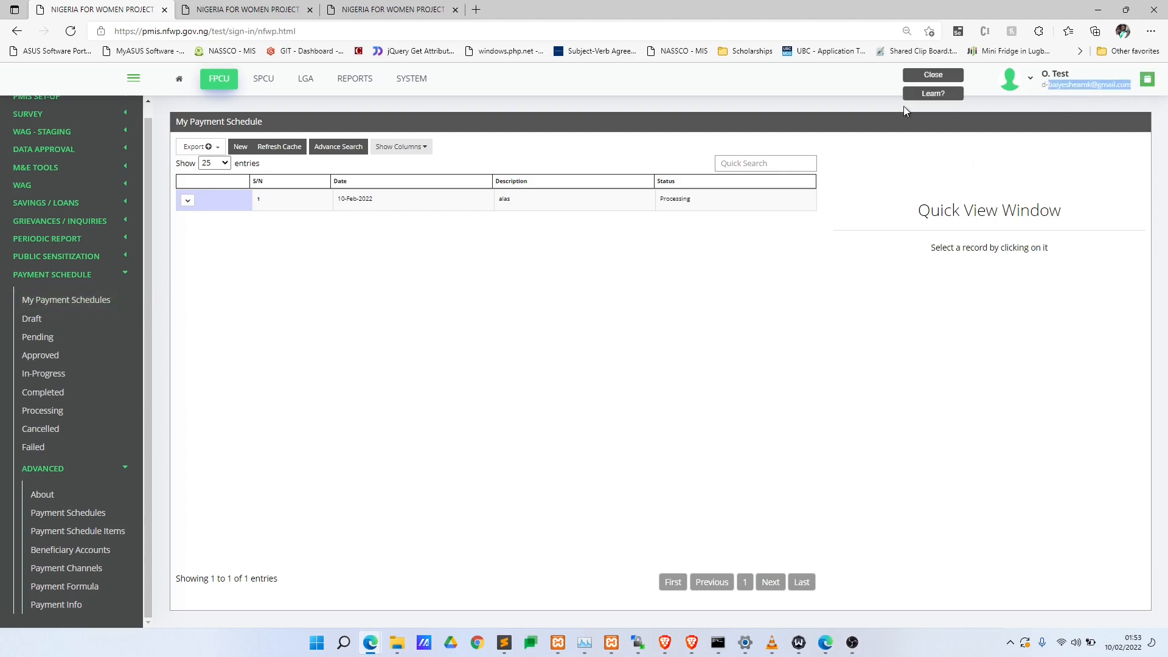
click(357, 272)
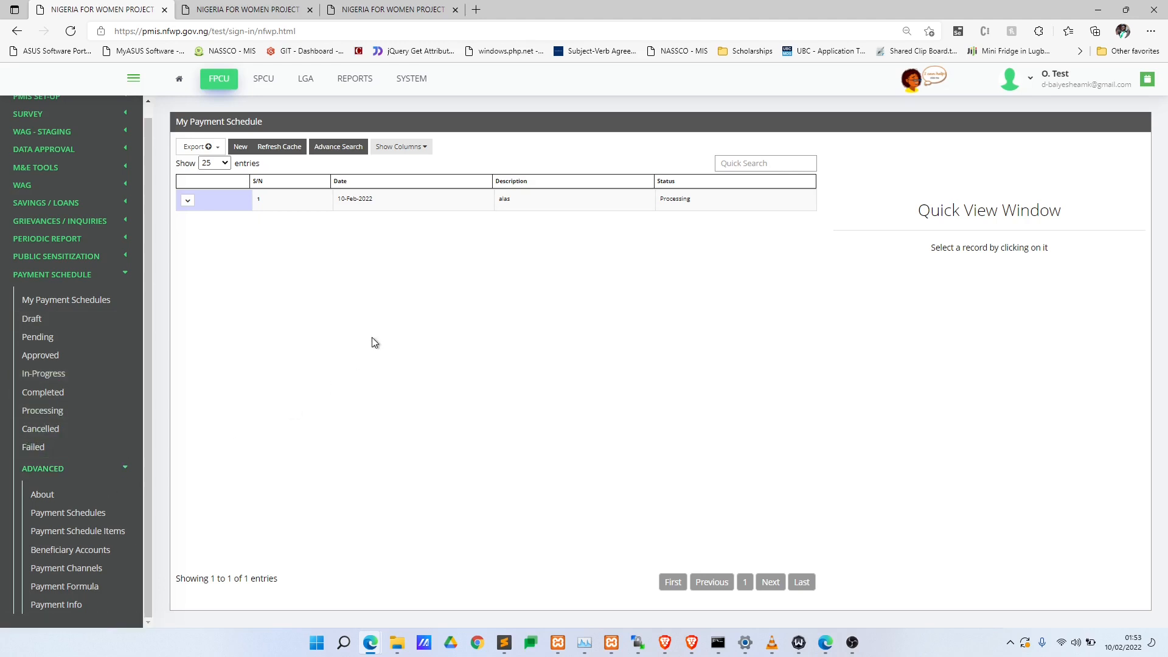
- Return to the state finance officer's browser window and open the draft PS 10th Feb payment schedule
click(250, 8)
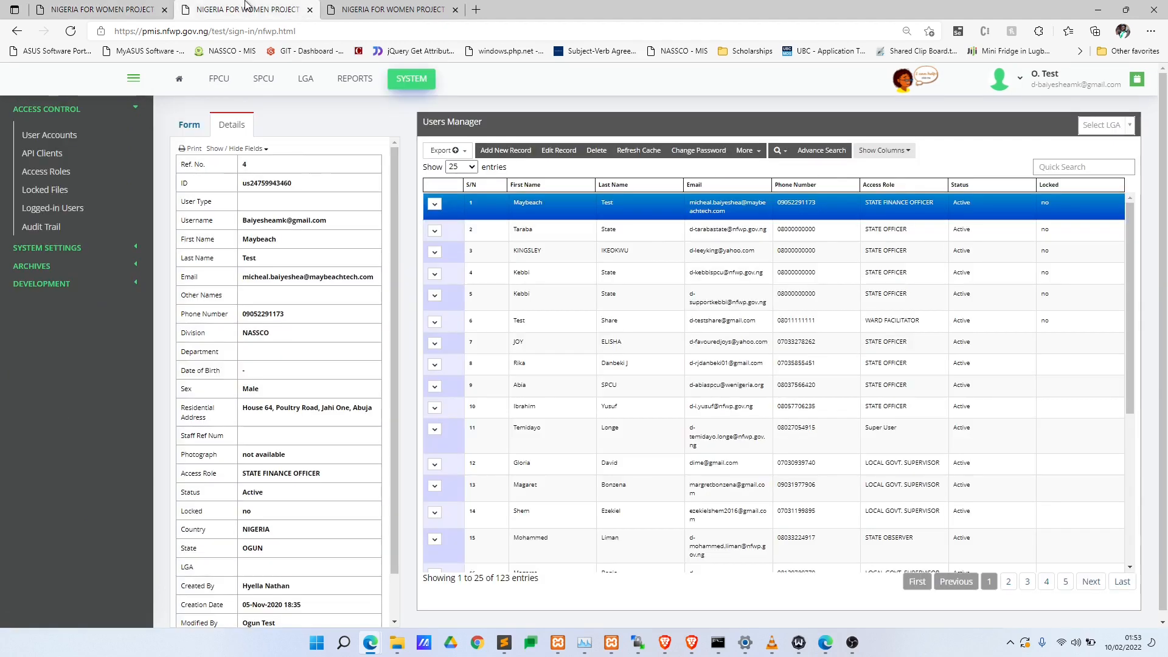
click(115, 6)
key(alt+Tab)
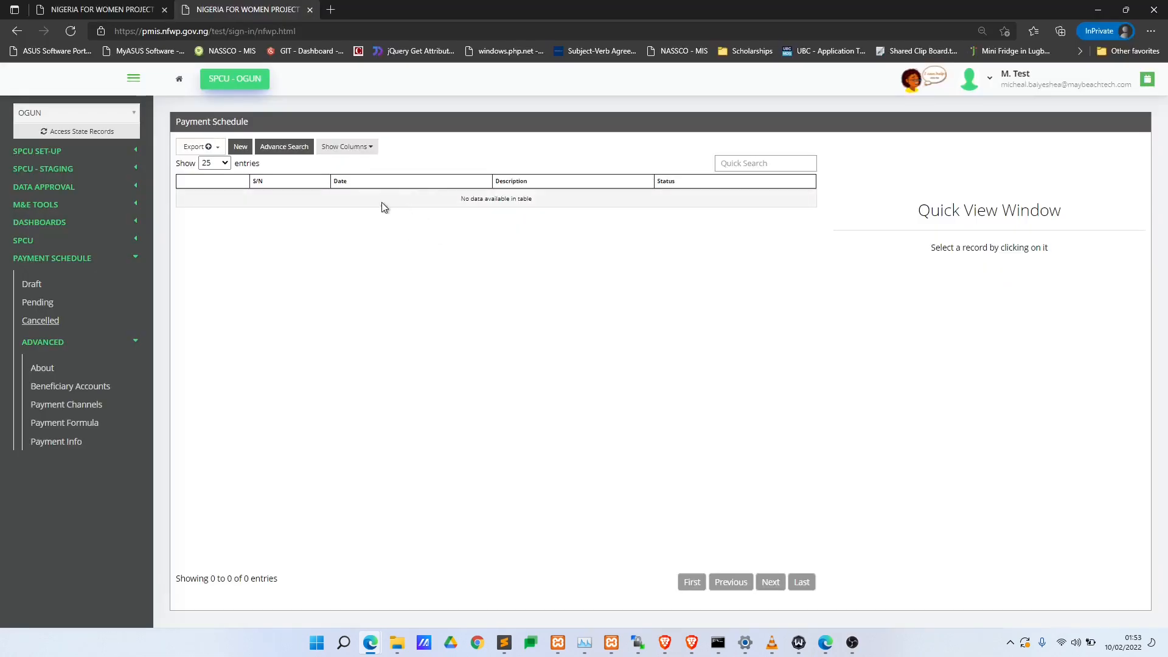
click(79, 290)
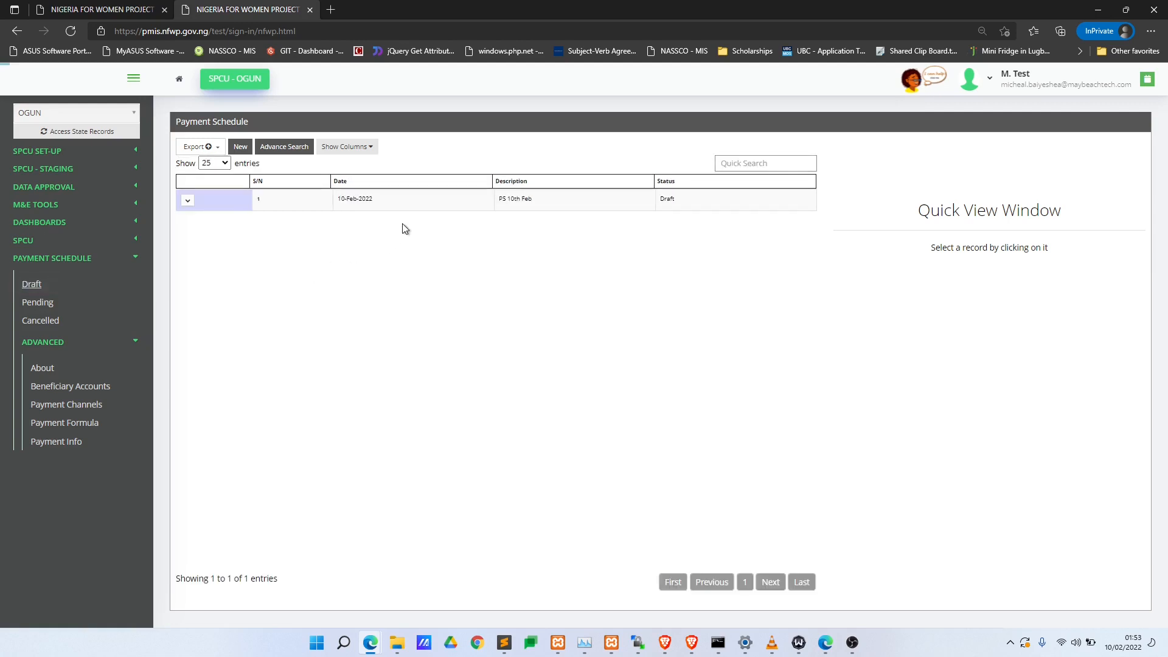
click(621, 197)
click(829, 181)
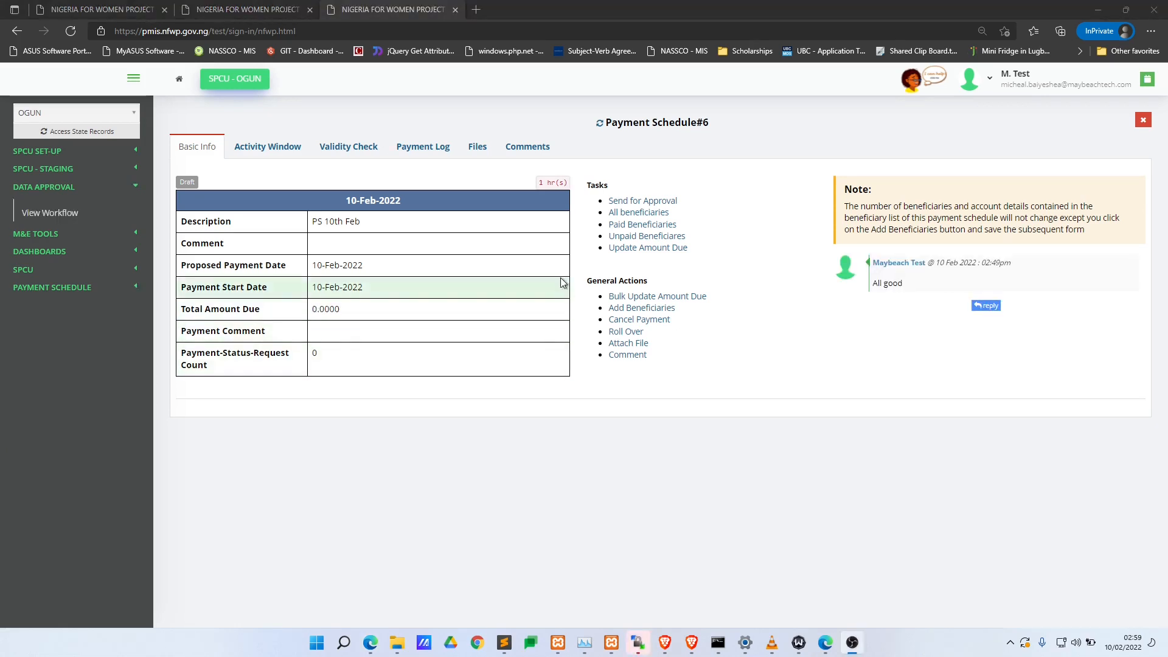
- Review the payment schedule's list of all beneficiaries and return to its basic information
click(627, 212)
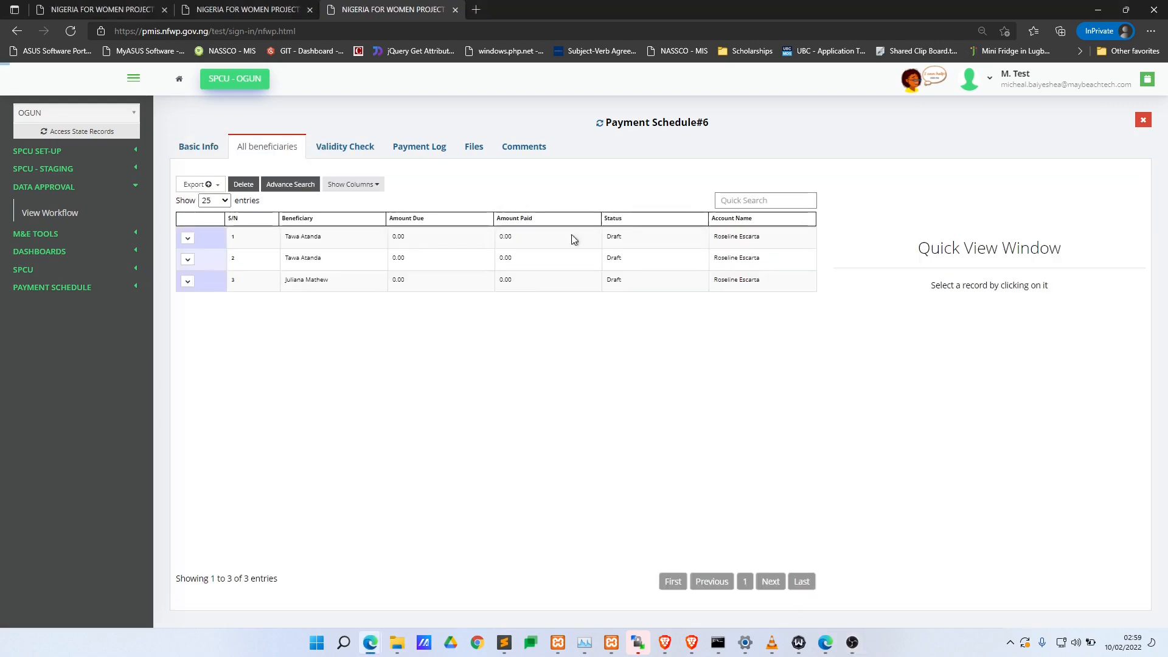
mouse_move(390, 234)
mouse_down()
mouse_move(394, 277)
mouse_move(404, 272)
mouse_move(391, 235)
mouse_up()
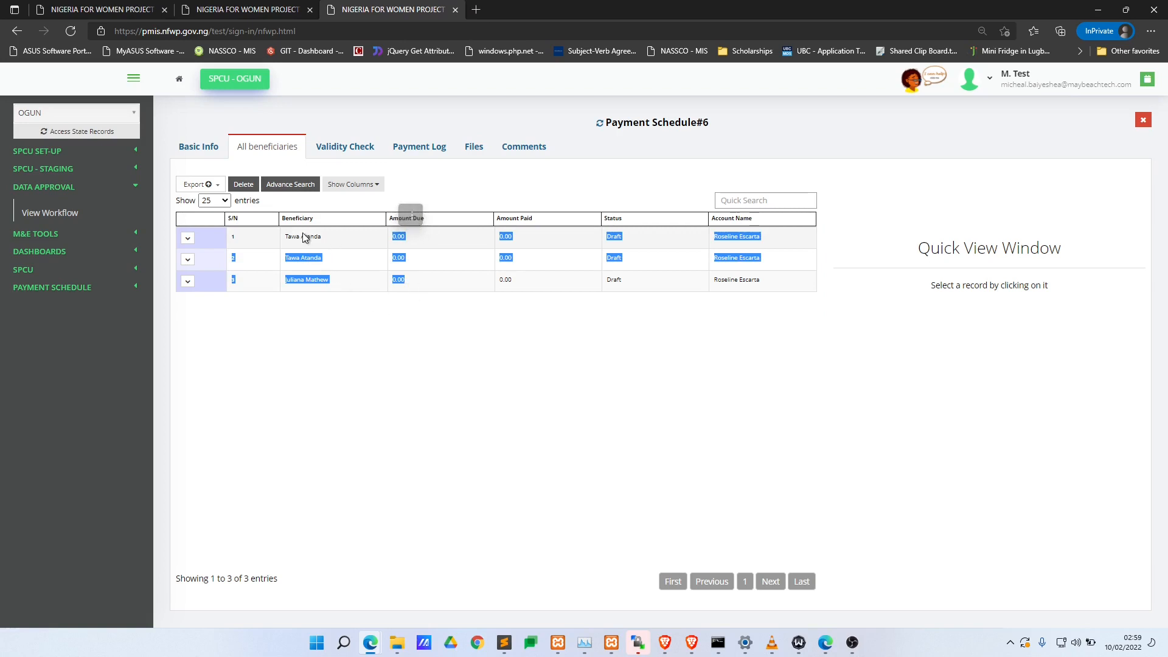
click(219, 149)
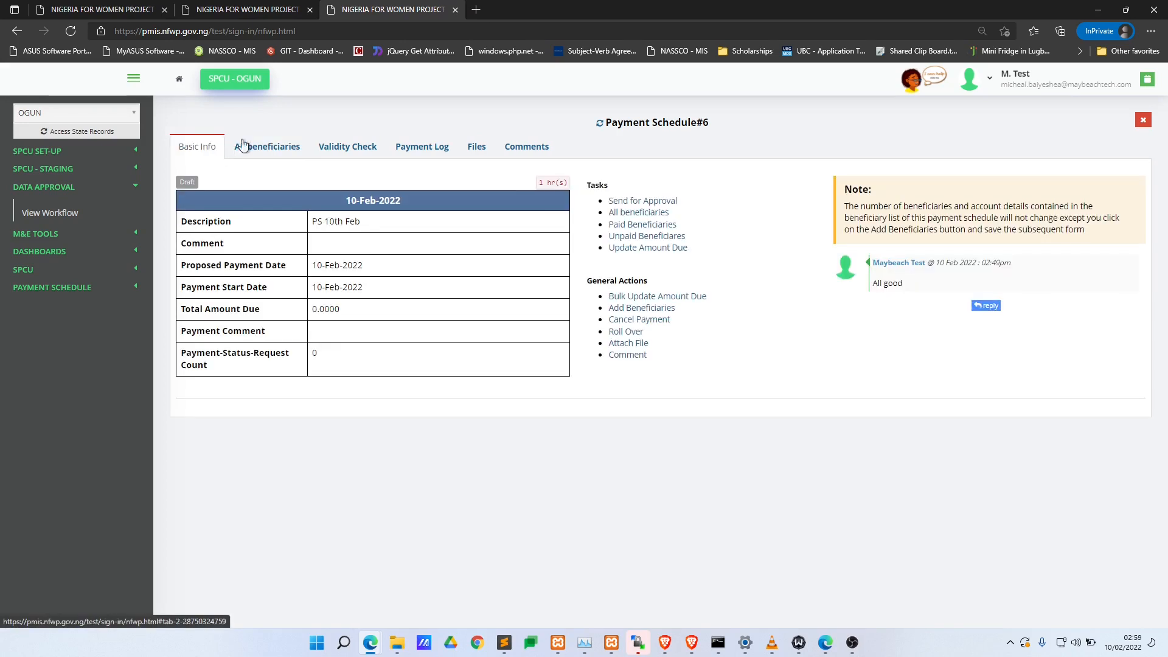
- Enter 15000 as the amount due for the first and third beneficiaries, but cancel the submission
click(647, 248)
click(399, 244)
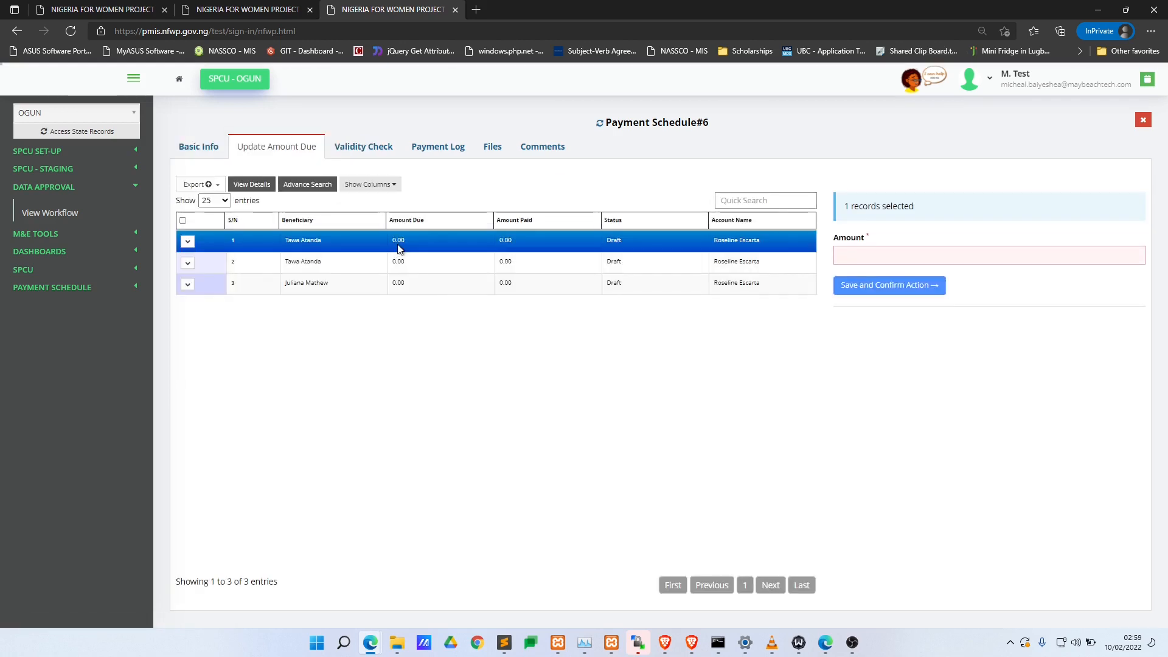
click(487, 286)
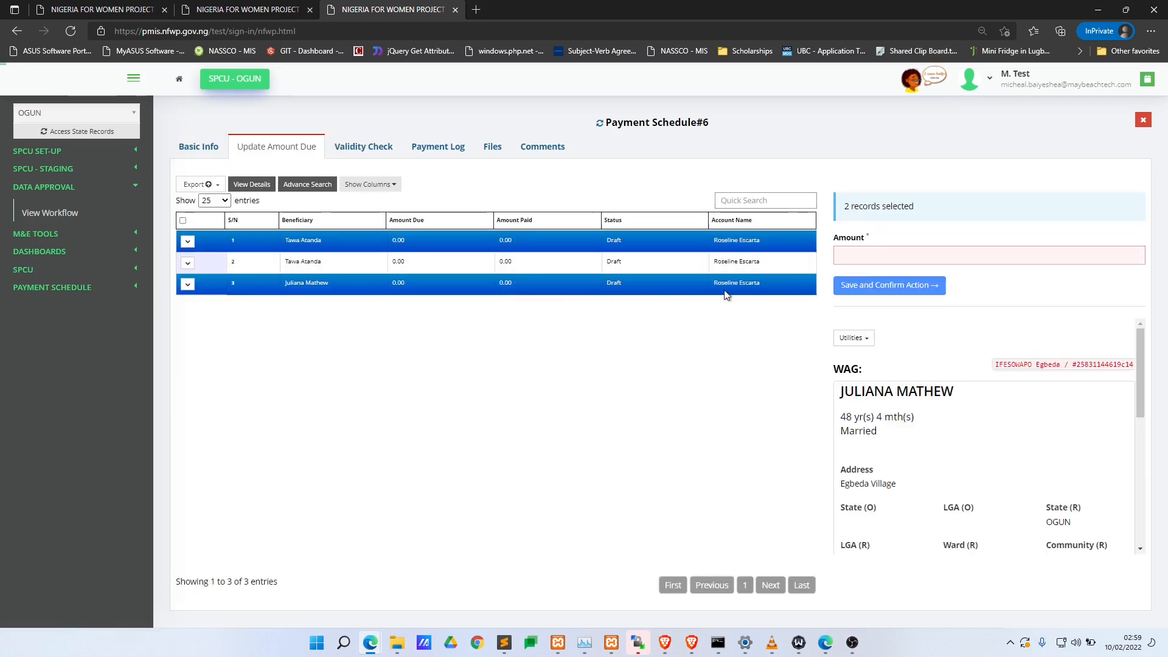
click(849, 261)
text(15000)
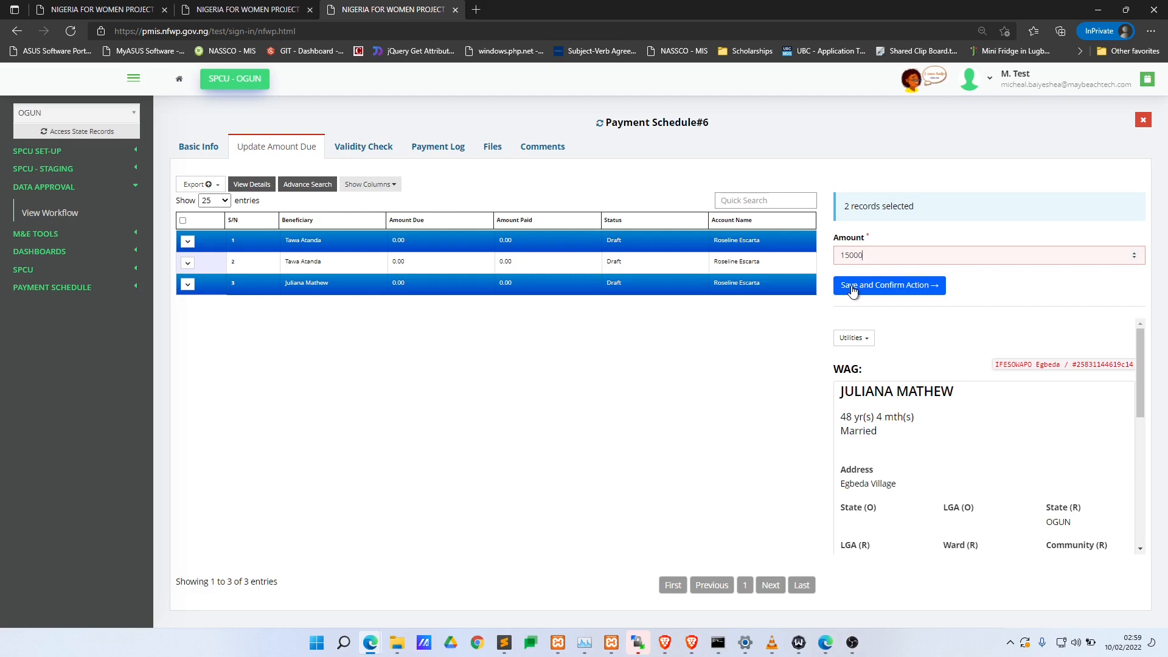
click(852, 287)
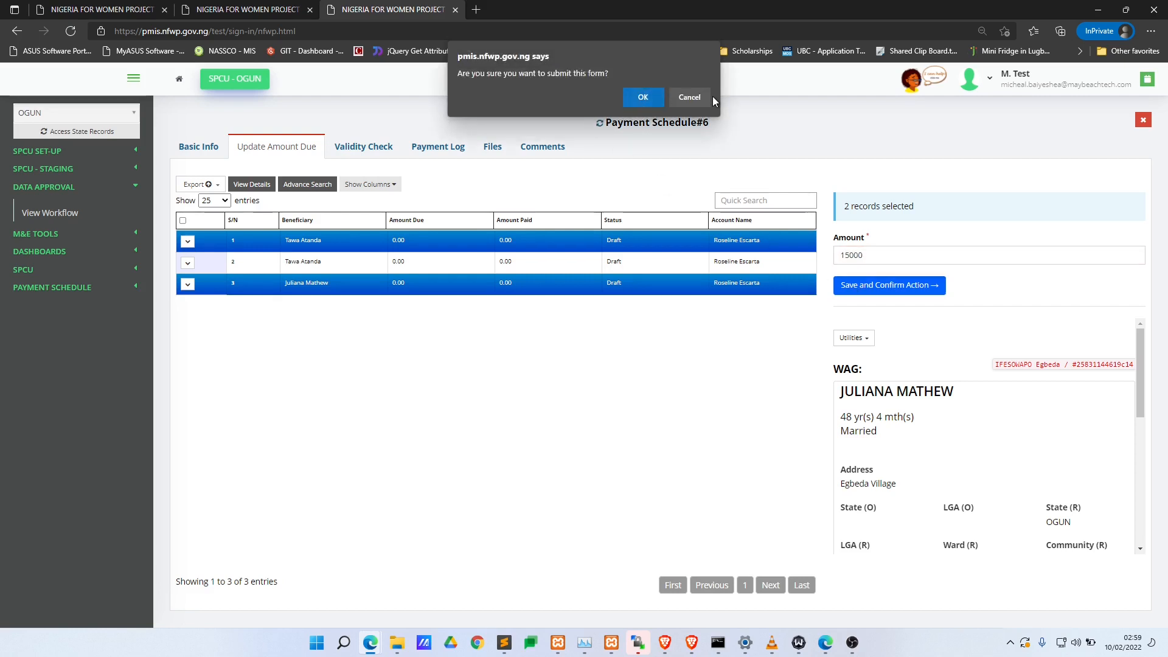
click(695, 97)
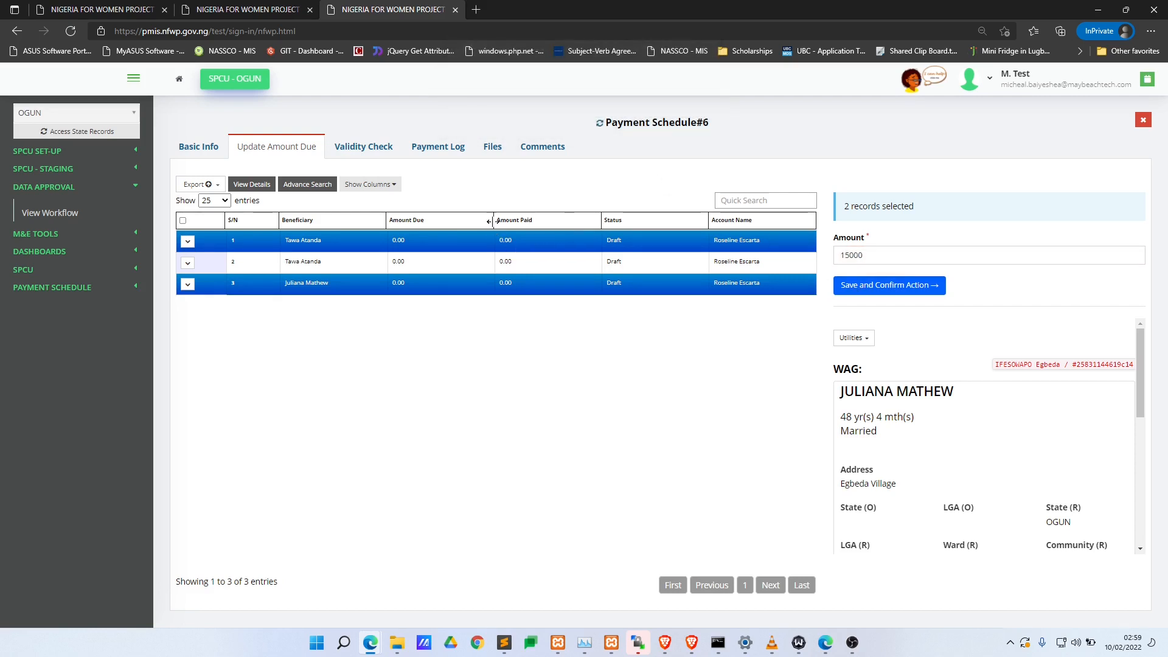
- Reselect only the first and third beneficiaries and save 15000 as their amount due
click(502, 247)
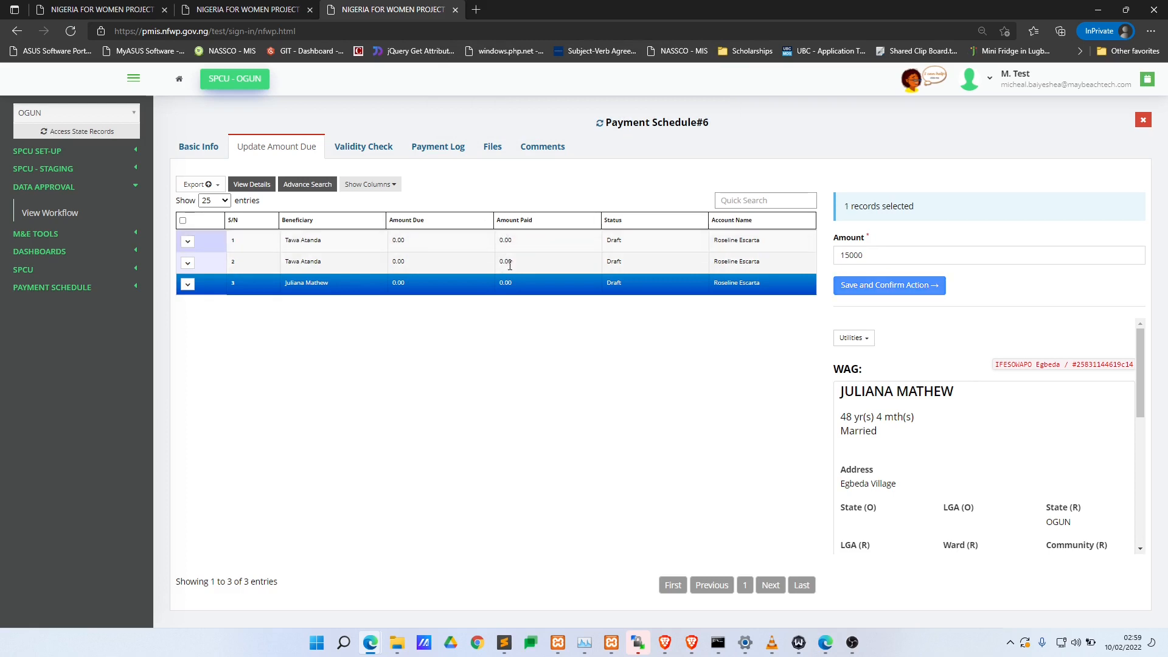
click(511, 283)
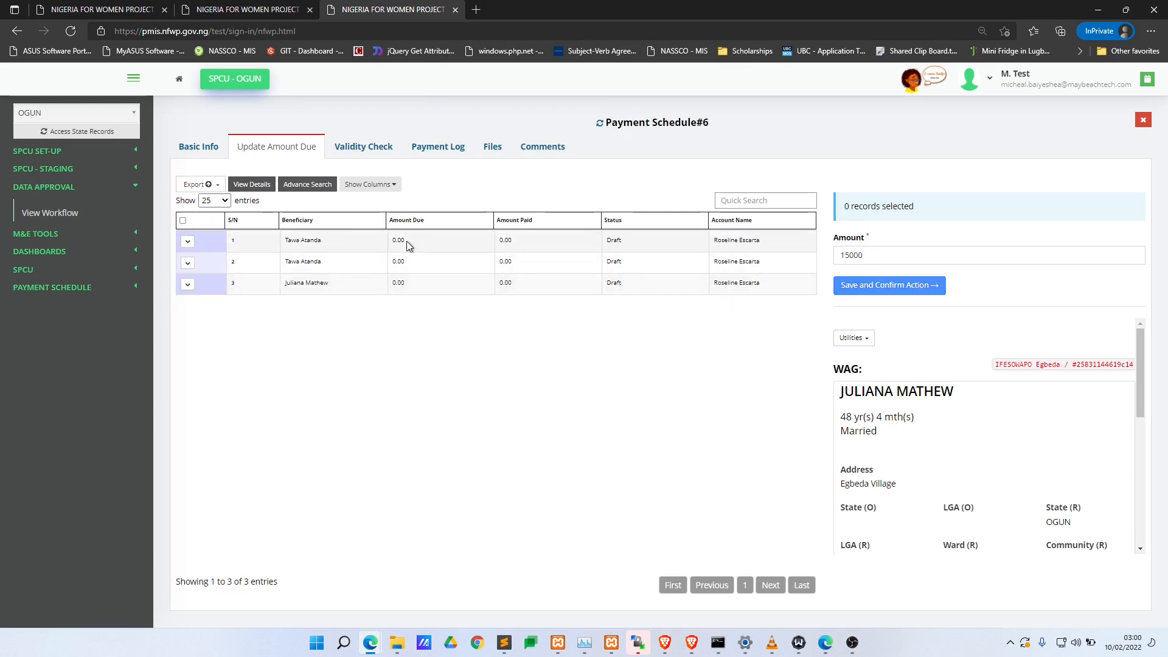
click(476, 240)
click(492, 283)
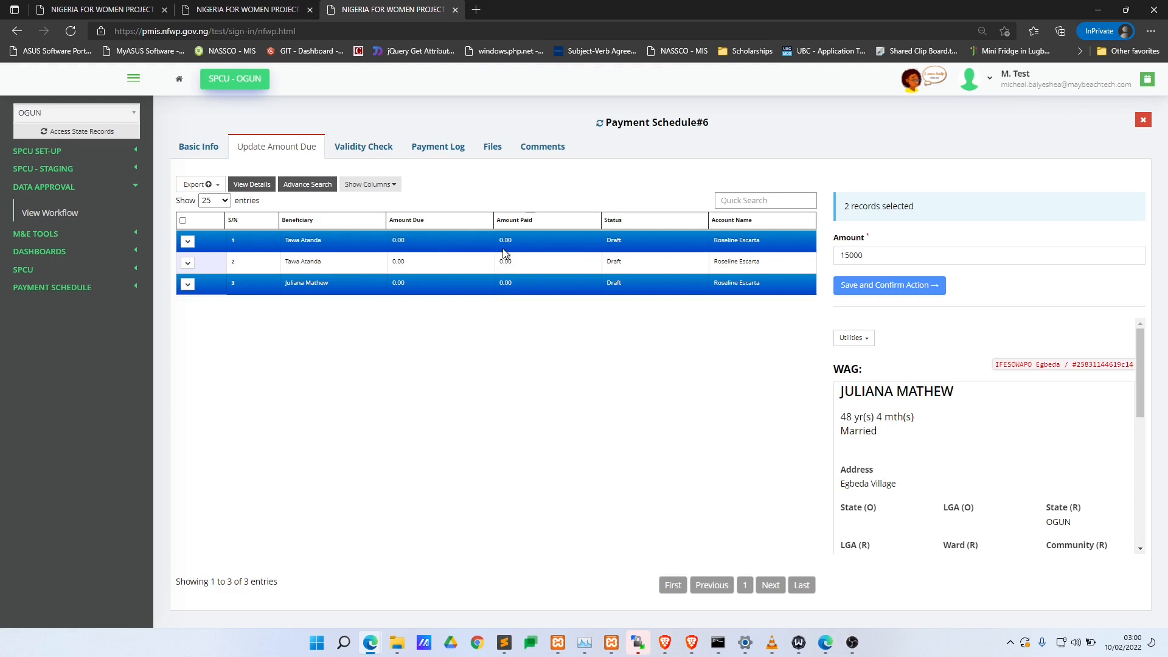
click(463, 263)
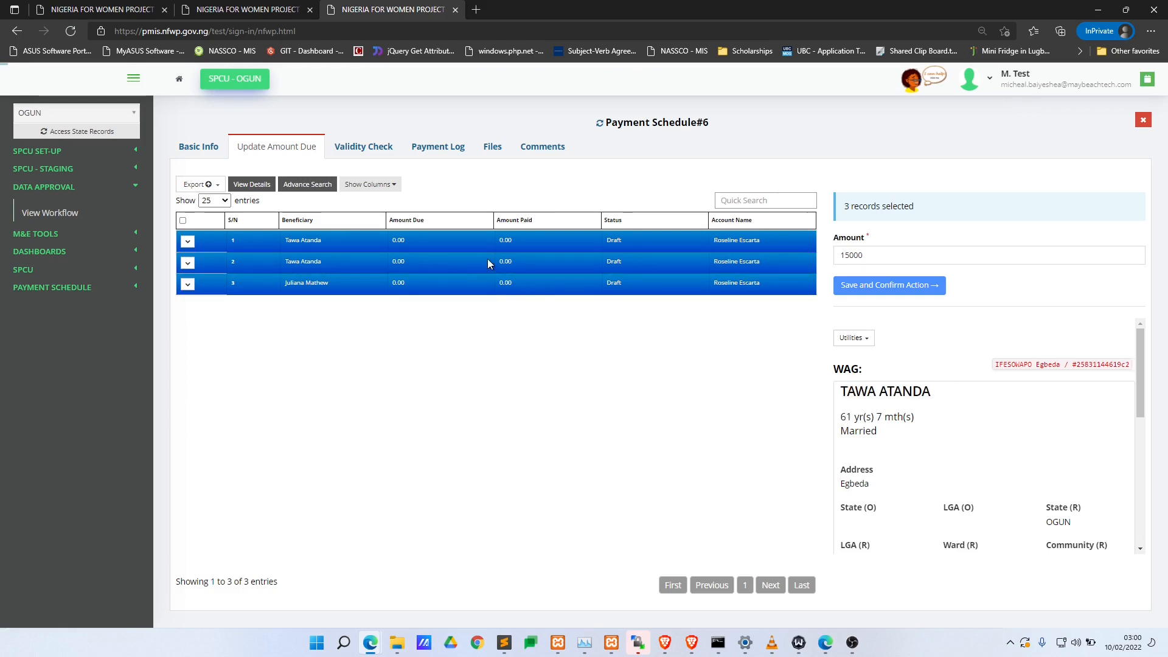
click(489, 258)
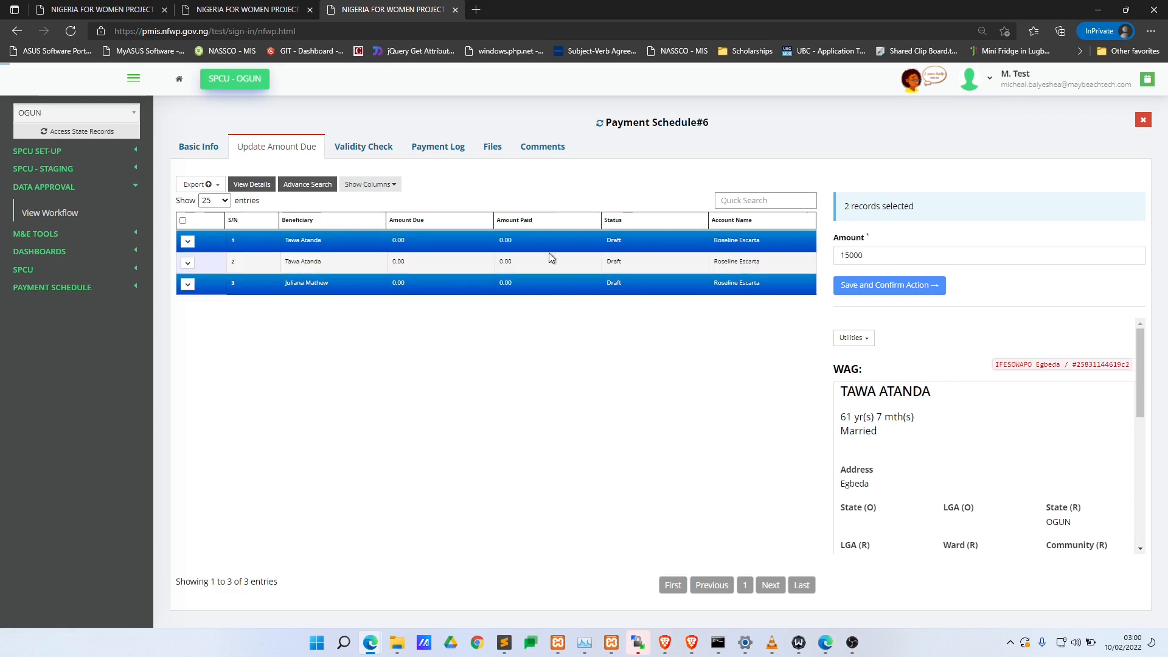
click(456, 241)
click(459, 242)
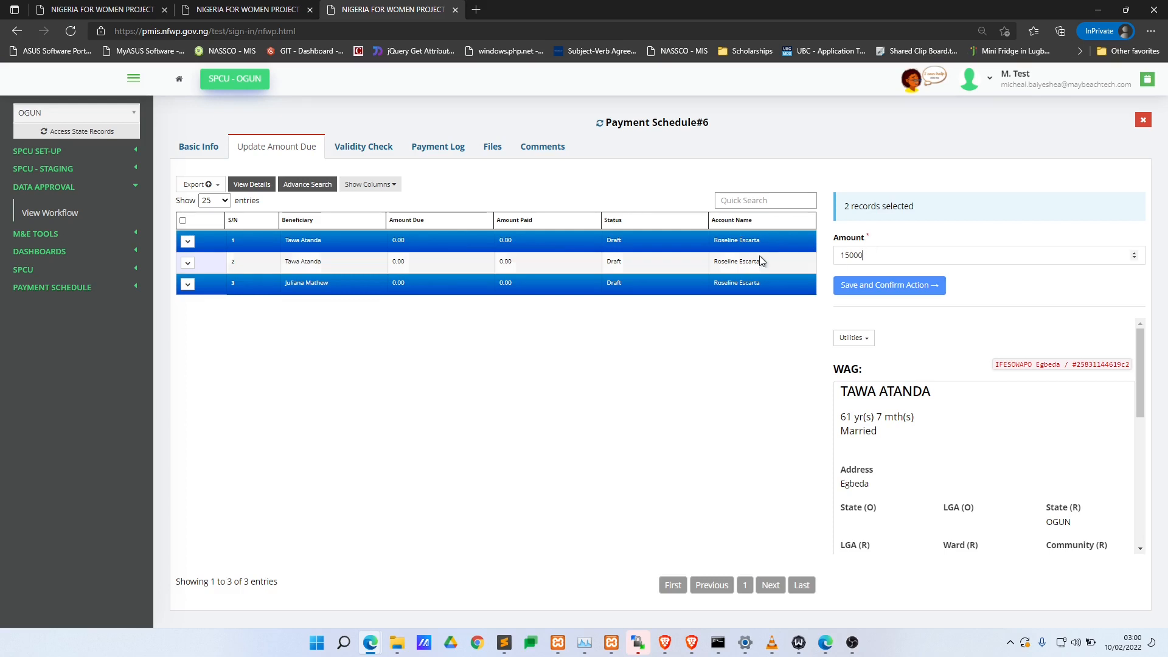
click(887, 287)
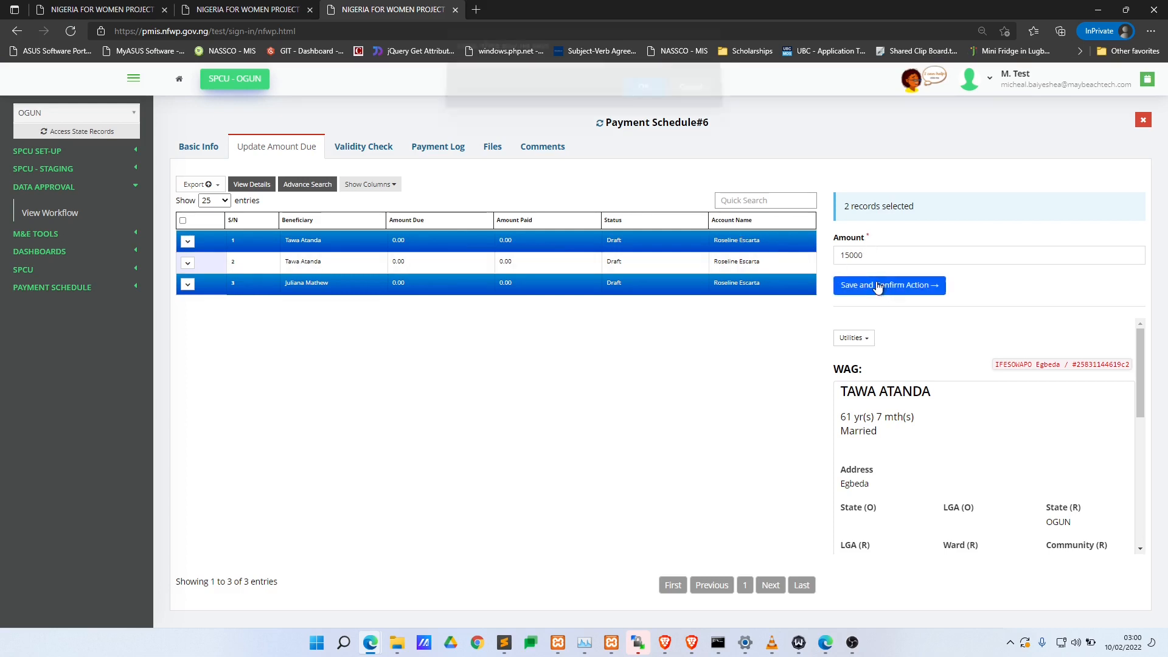
click(642, 91)
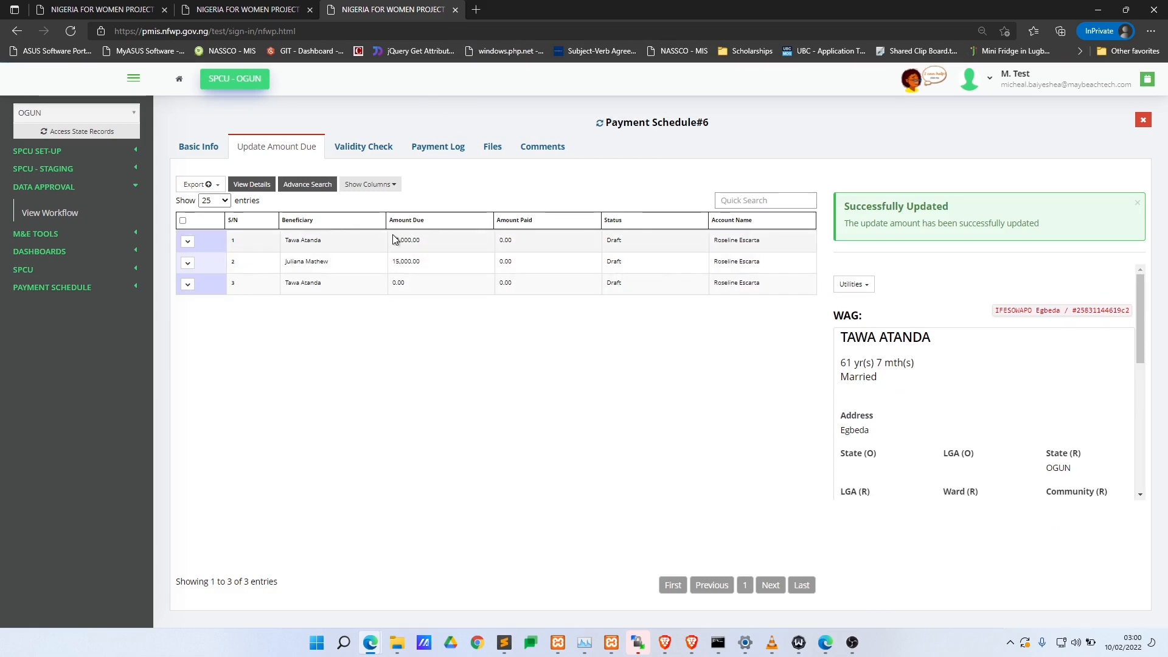
- Check the amount due in each beneficiary row of the payment schedule
click(398, 244)
click(403, 268)
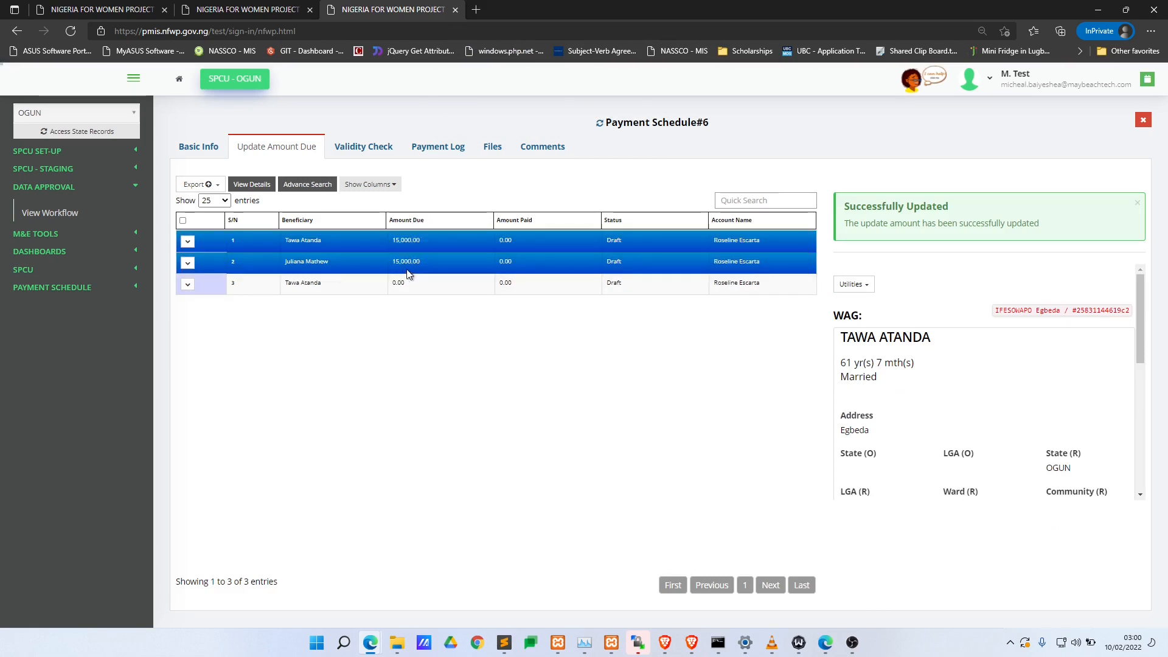
click(425, 285)
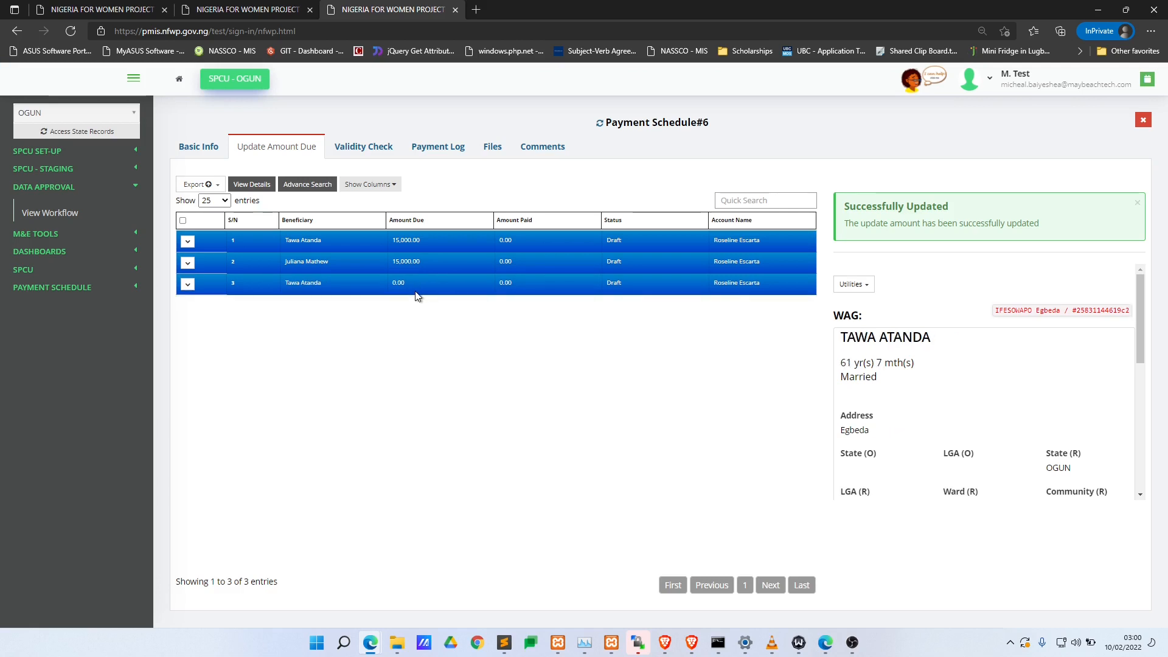
click(414, 291)
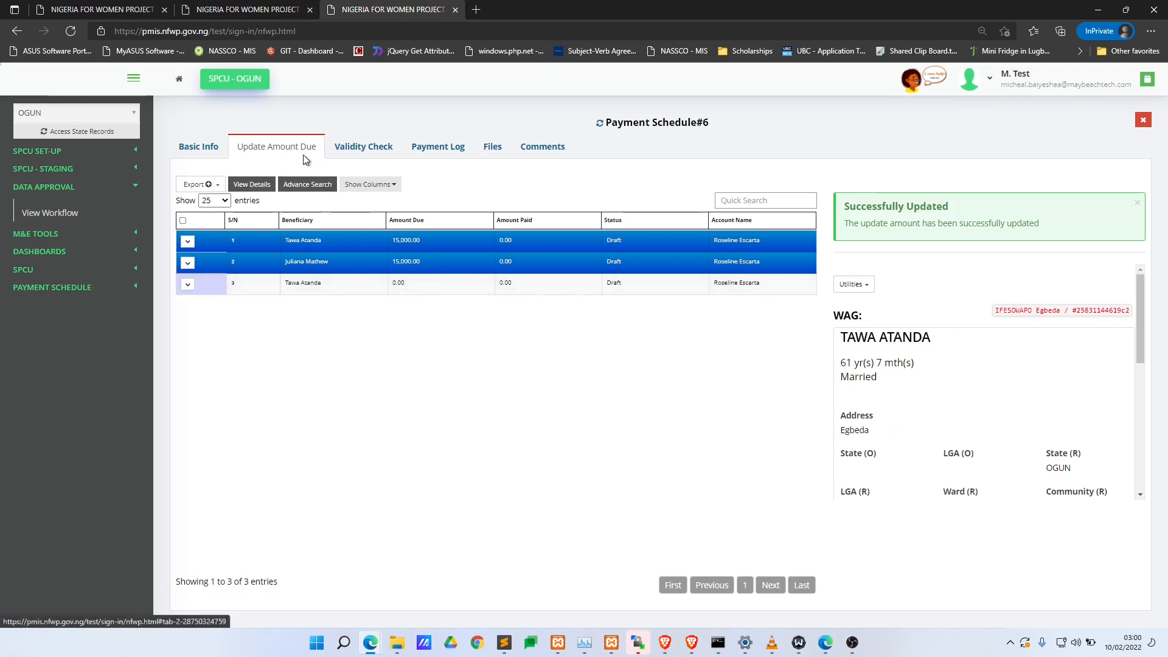
- Bulk update the amount due to 20000 for all beneficiaries on the payment schedule
click(216, 147)
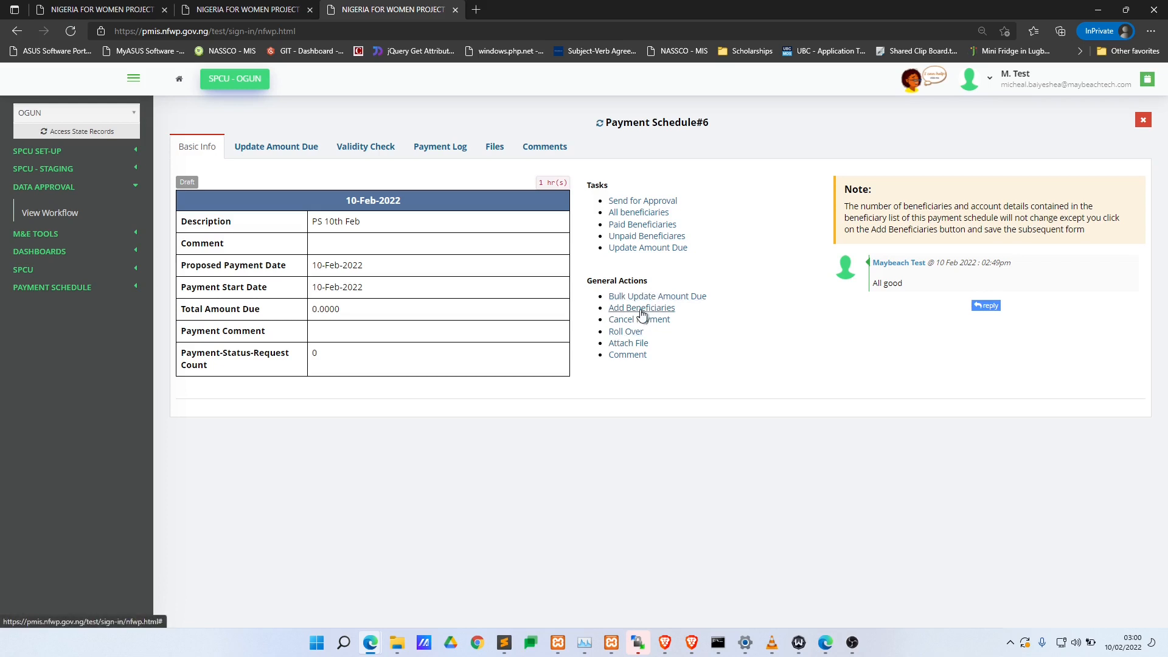
drag(719, 295, 608, 297)
click(743, 295)
click(647, 297)
click(501, 166)
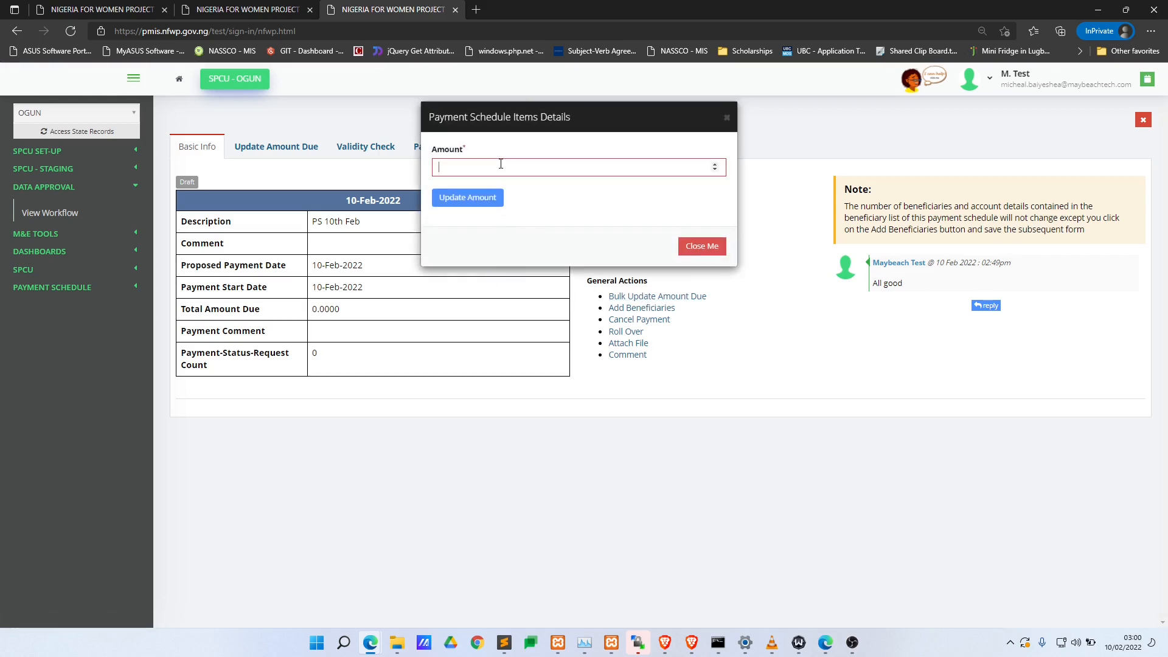
text(20000)
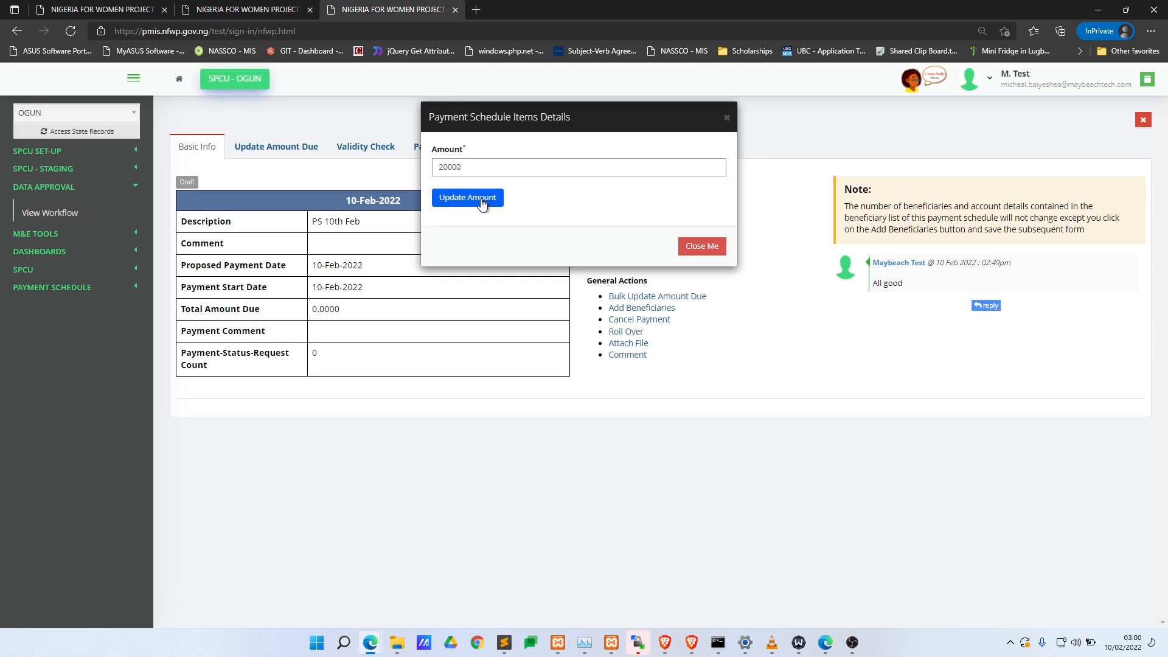
click(483, 203)
click(702, 245)
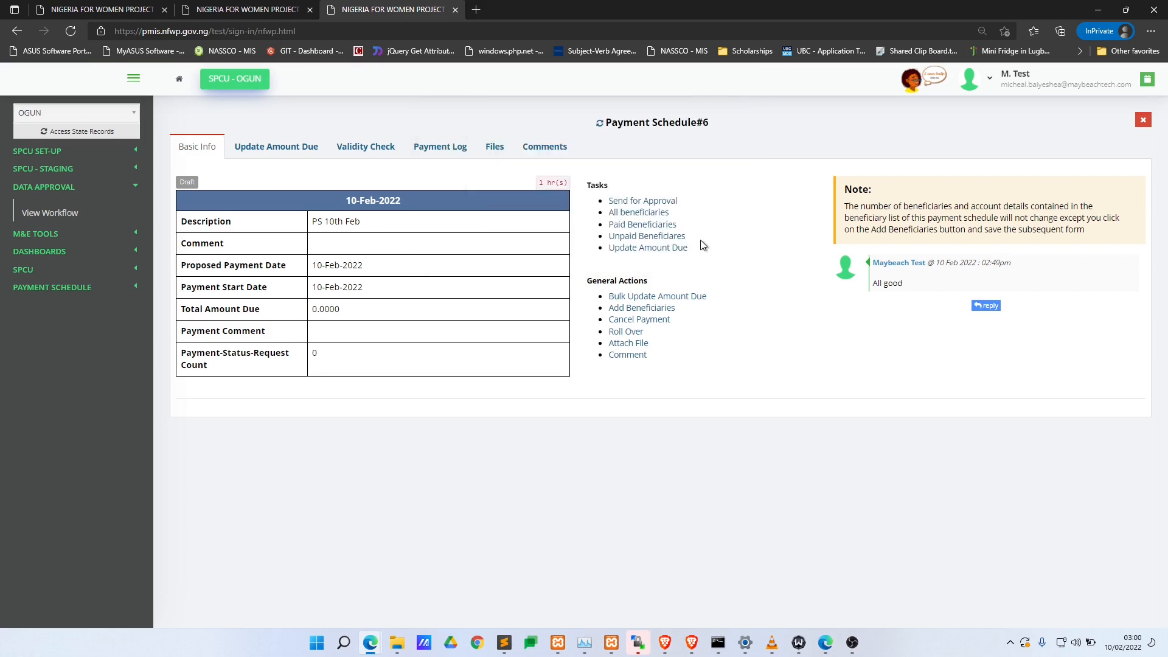
- Review the payment schedule's lists of all, paid and unpaid beneficiaries
click(637, 212)
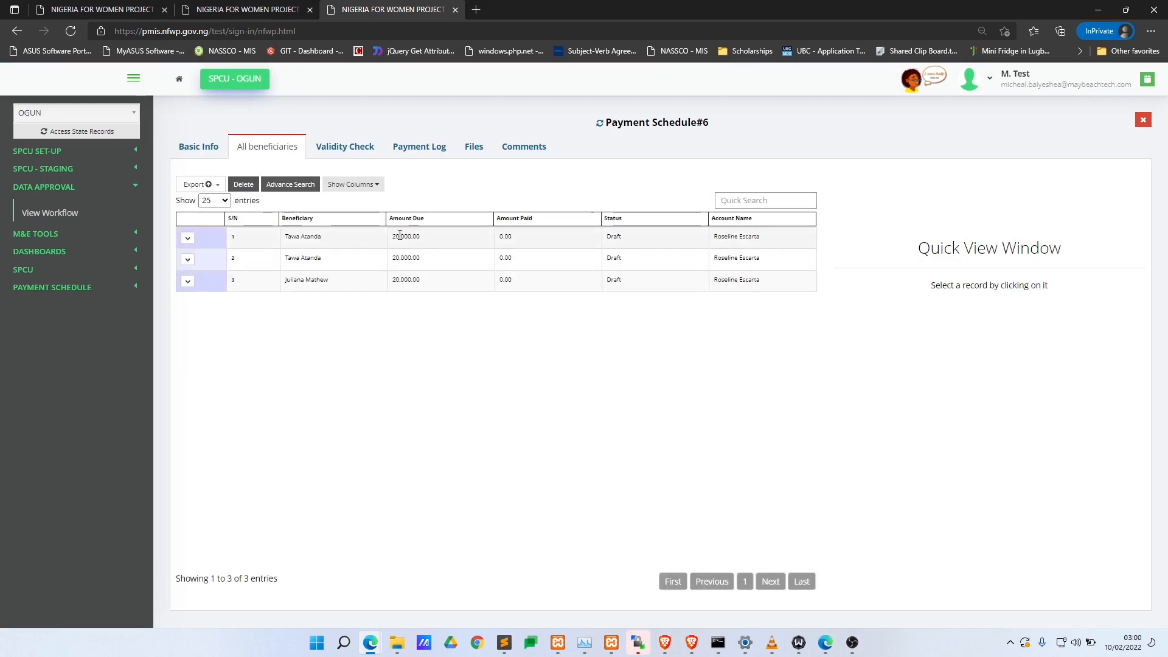
click(223, 151)
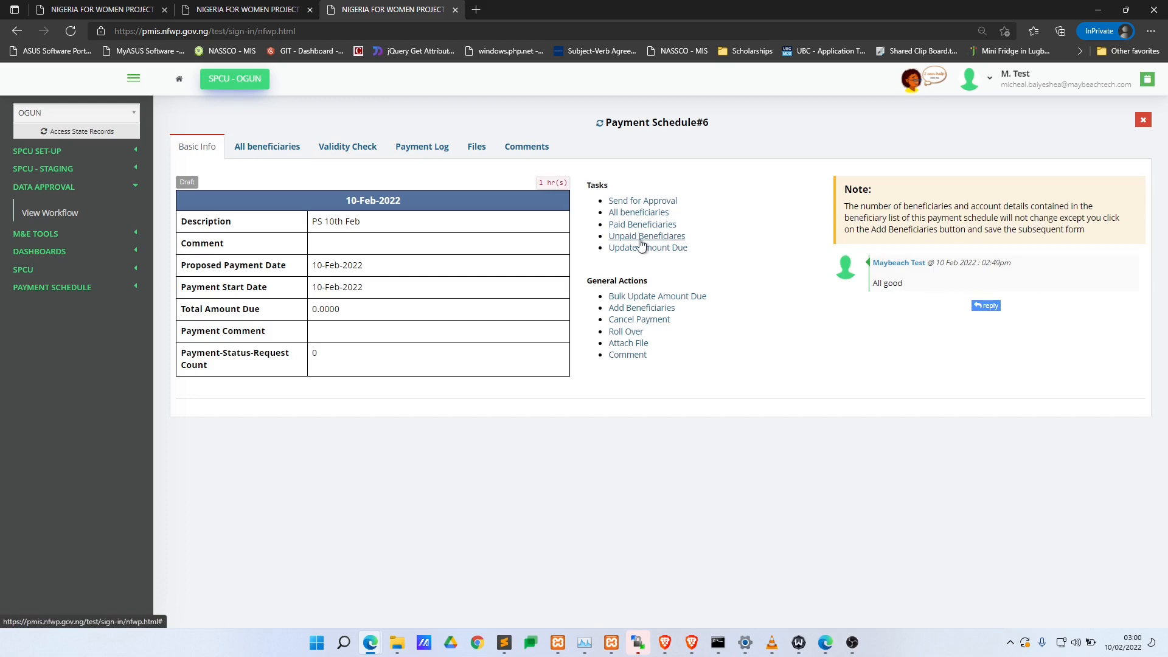
click(629, 225)
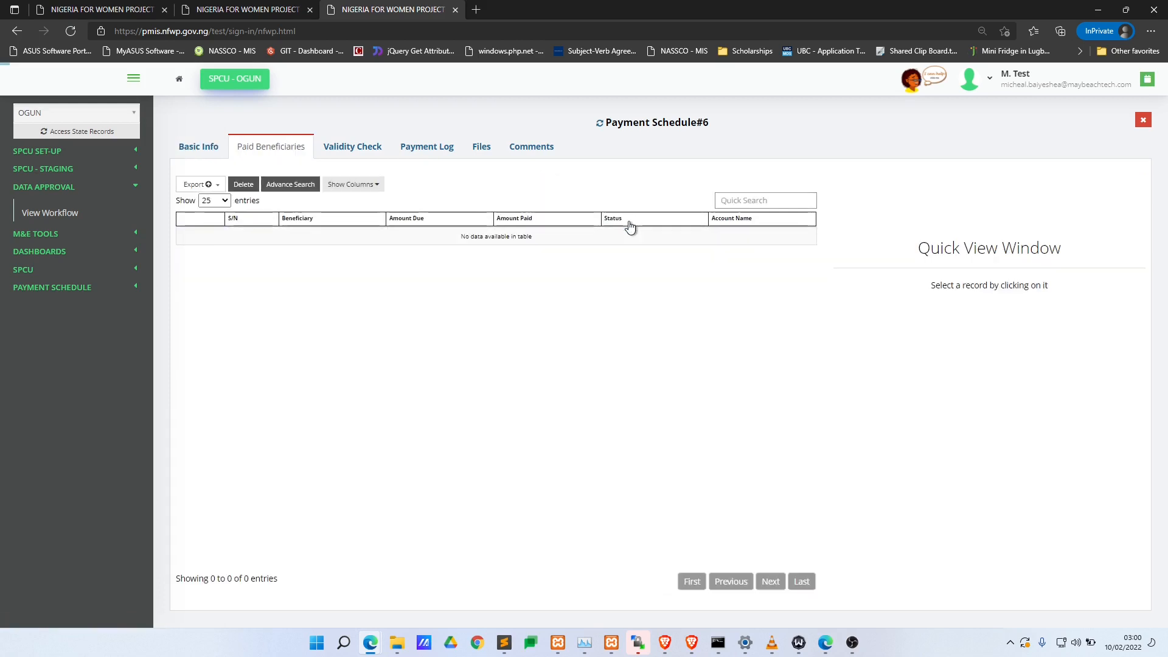
click(208, 149)
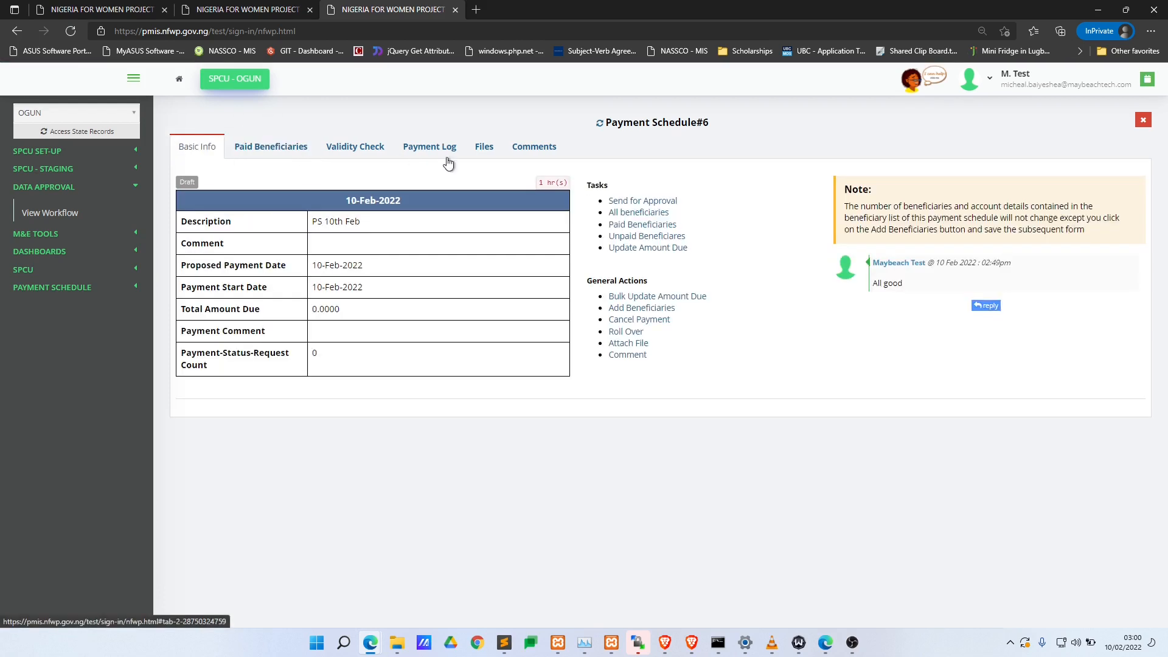
click(630, 241)
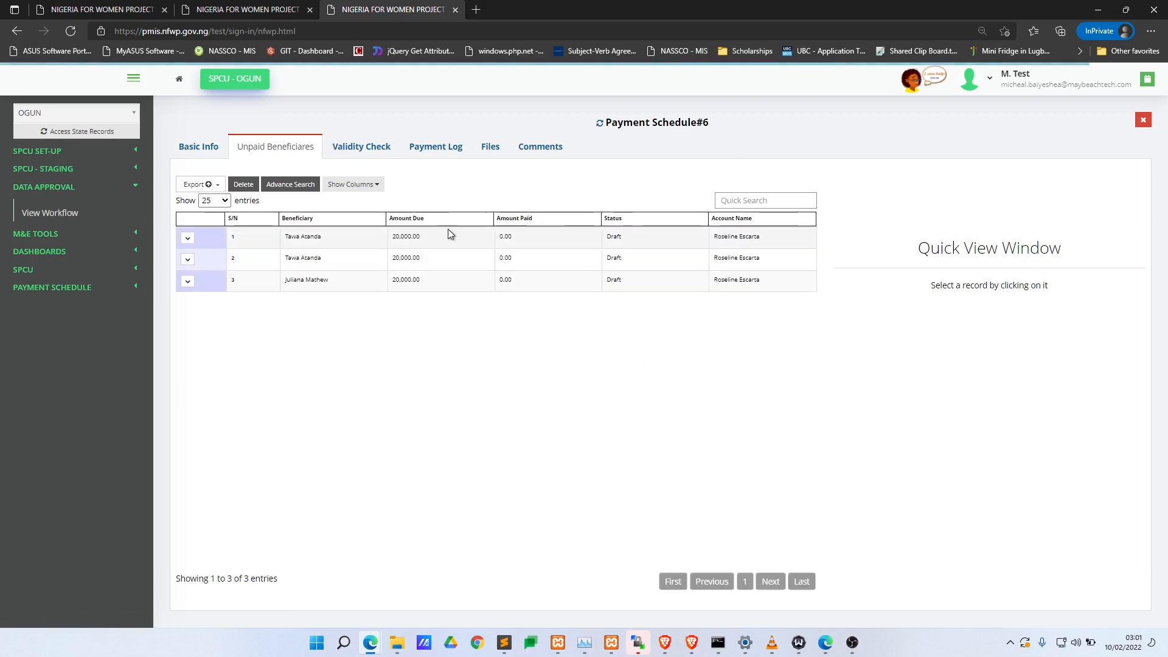
click(512, 240)
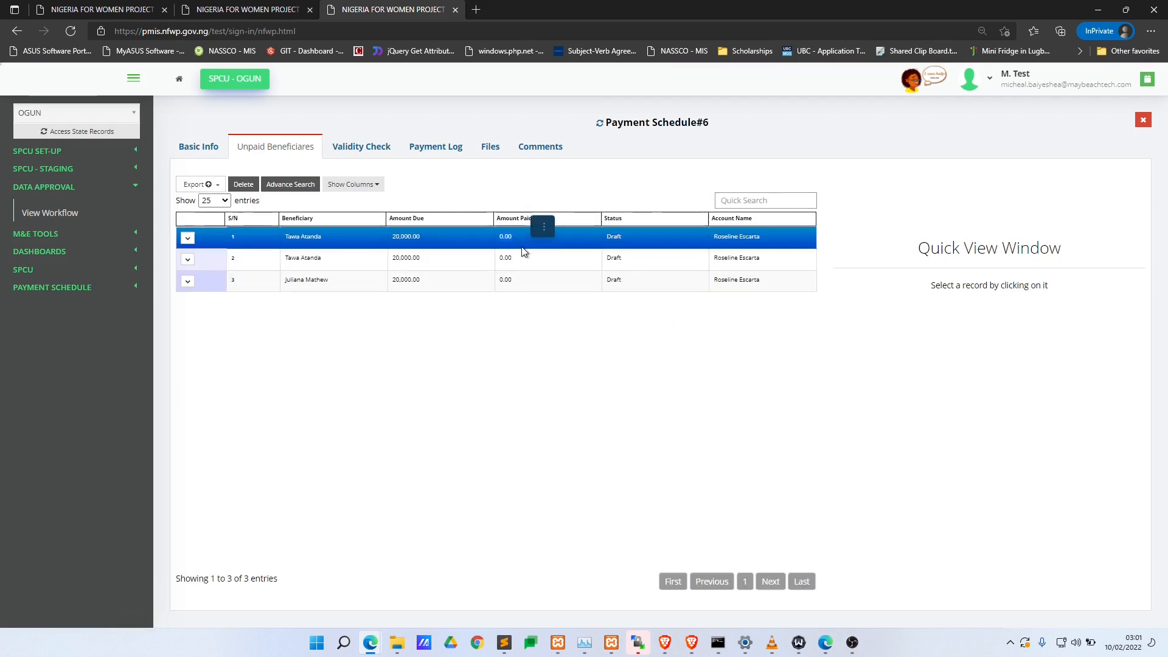
click(209, 149)
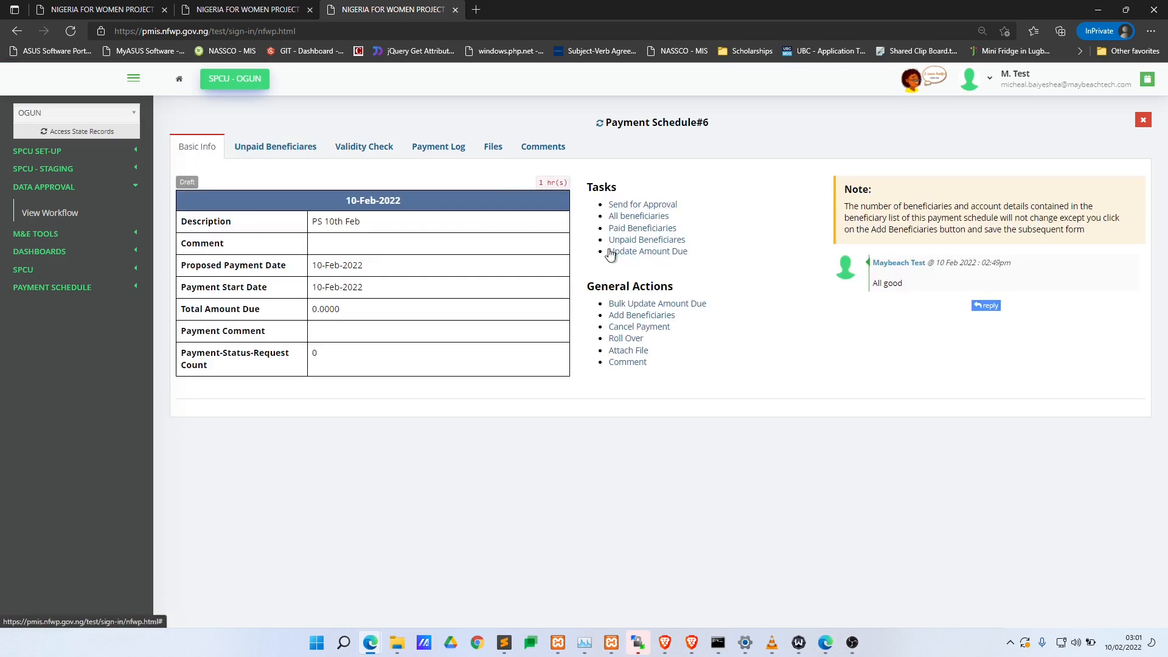
- View the schedule's Roll Over form without saving, and check the full beneficiary list
click(627, 340)
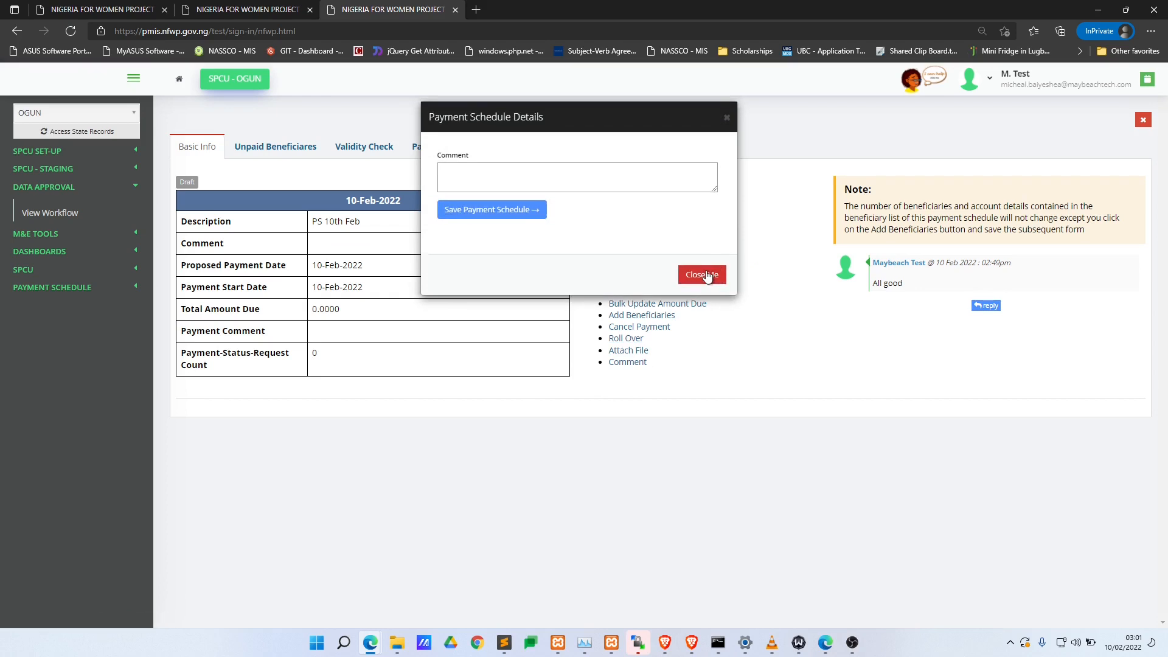
click(687, 274)
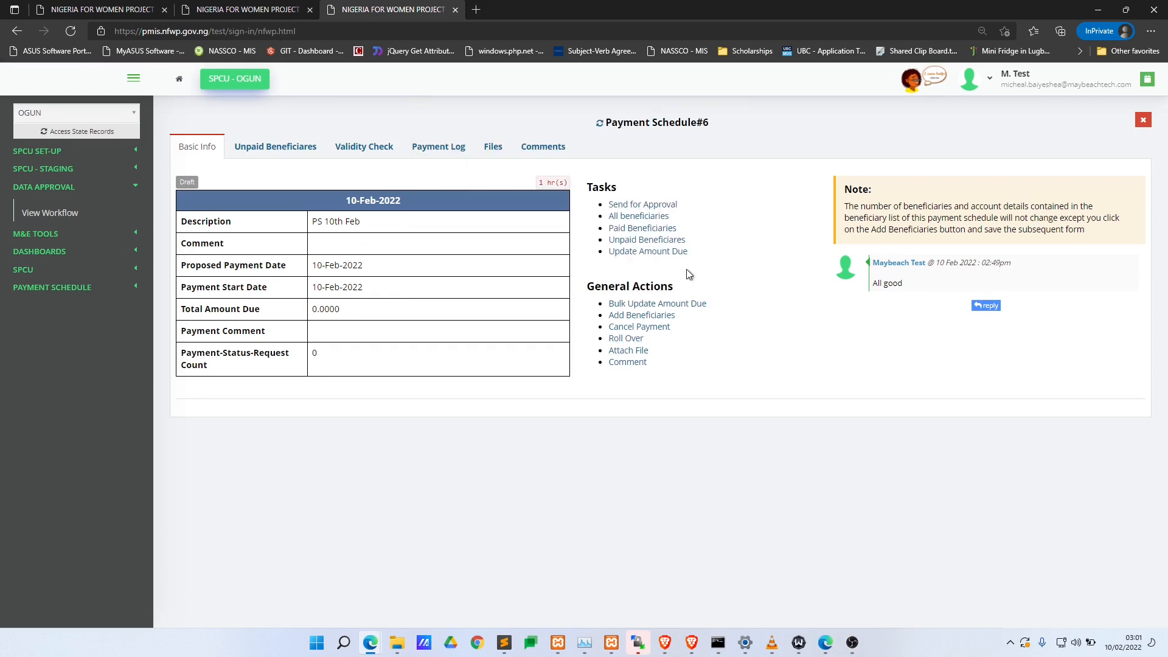
click(630, 217)
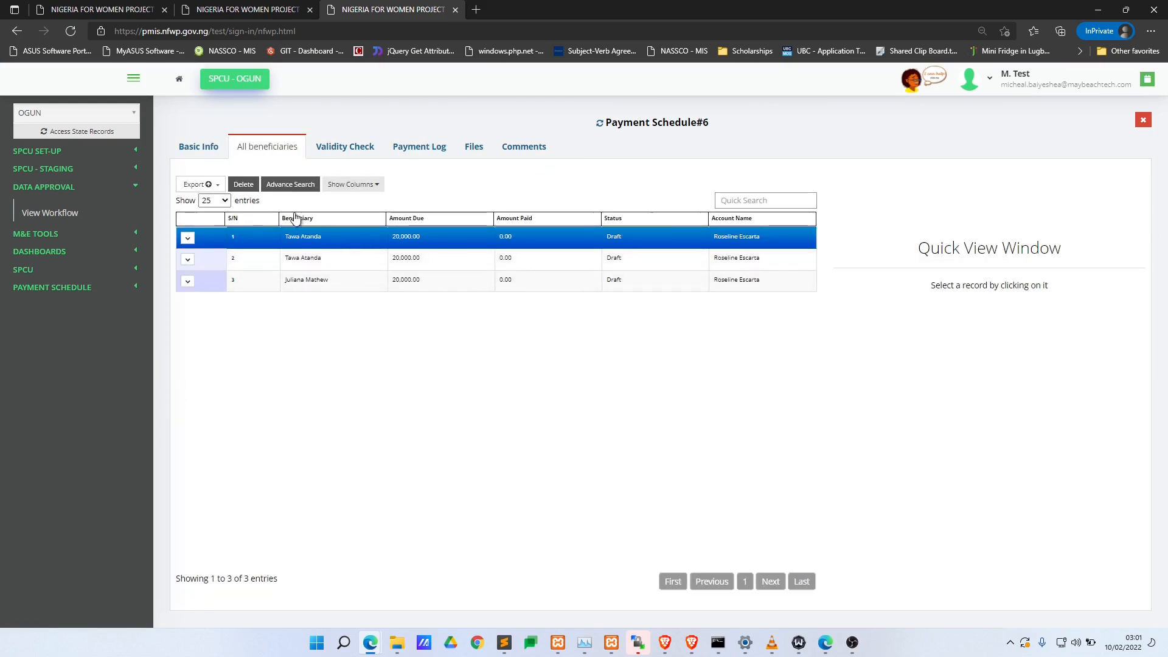
click(194, 147)
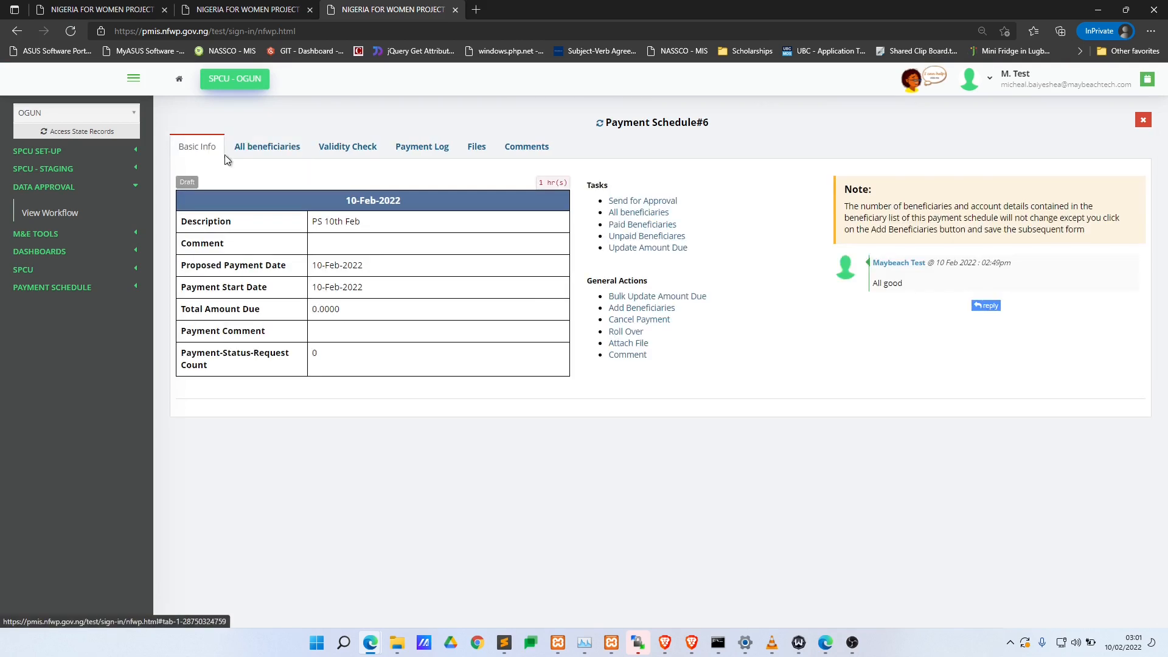
- Open the schedule's general action forms, including Roll Over, and close them without saving
click(637, 315)
click(795, 273)
click(630, 332)
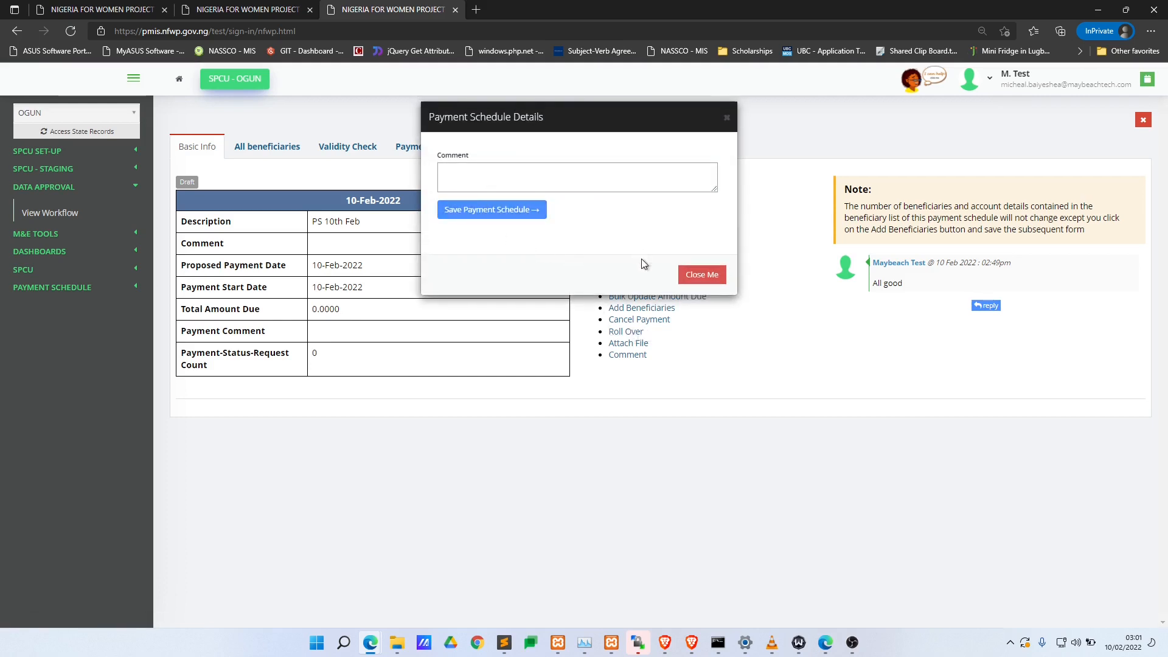
click(699, 278)
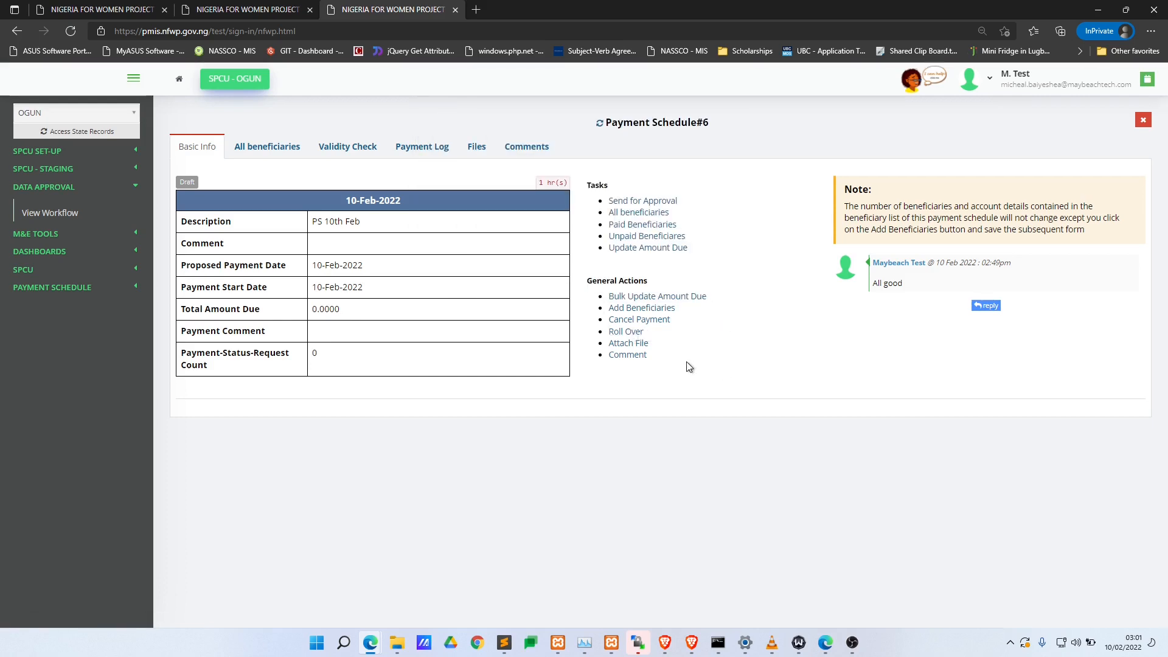